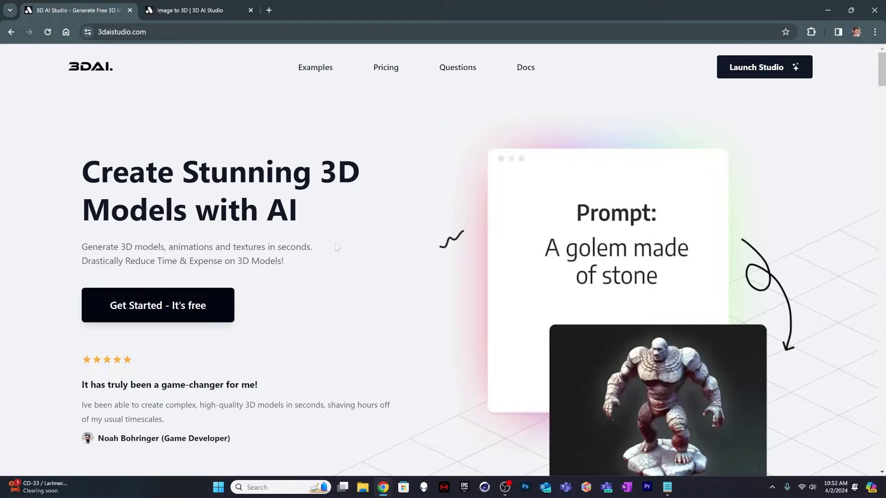
Step: Leave the Image to 3D page for the Home dashboard listing six recent creature models
scroll(420, 312, "down", 9)
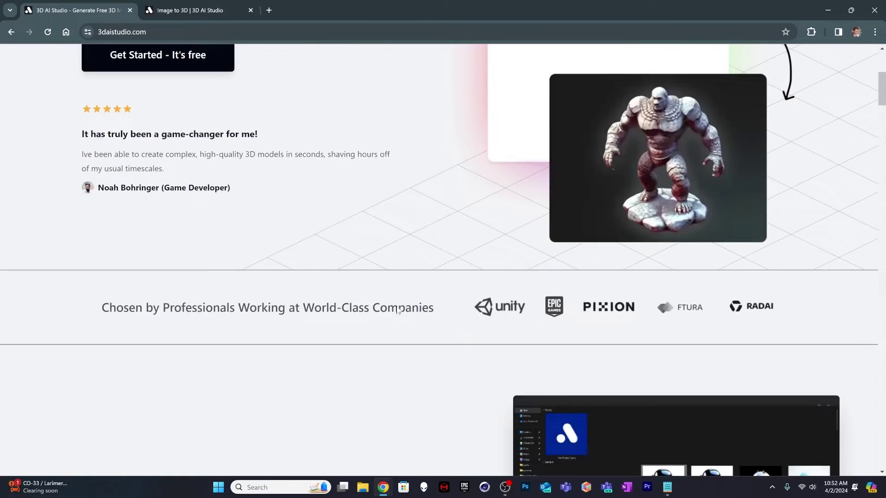
scroll(397, 310, "down", 10)
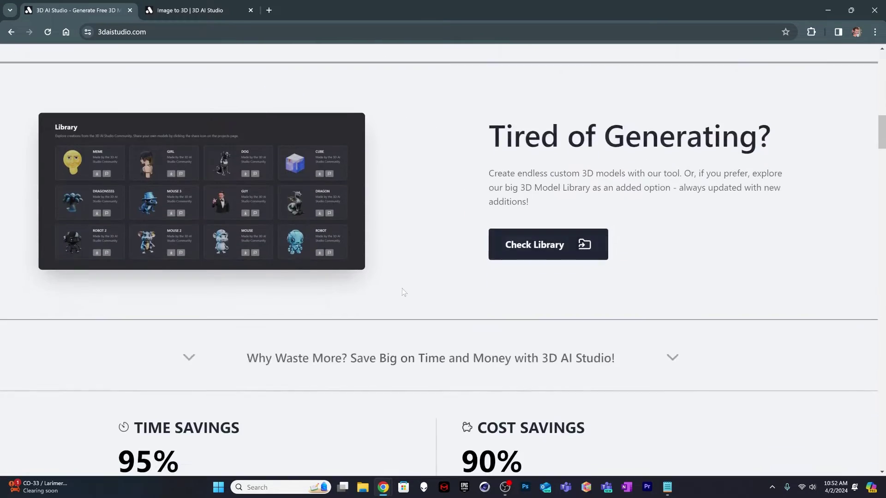
scroll(408, 296, "up", 19)
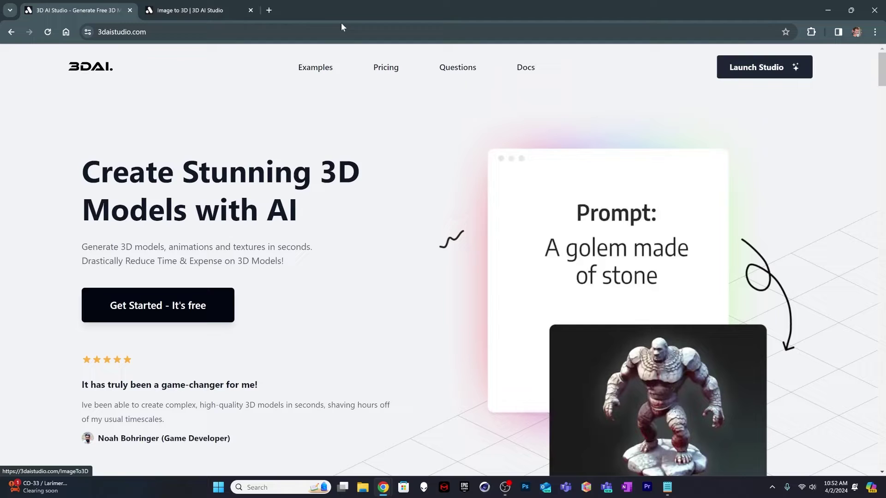
left_click(178, 12)
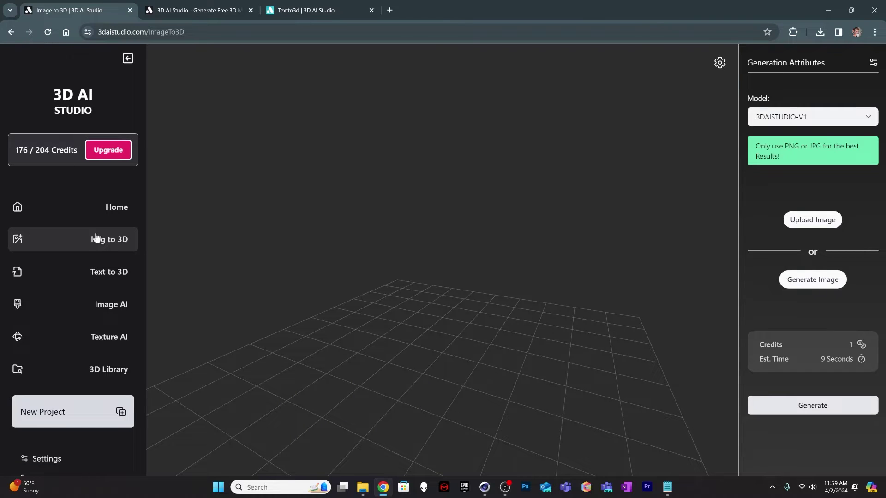
left_click(123, 214)
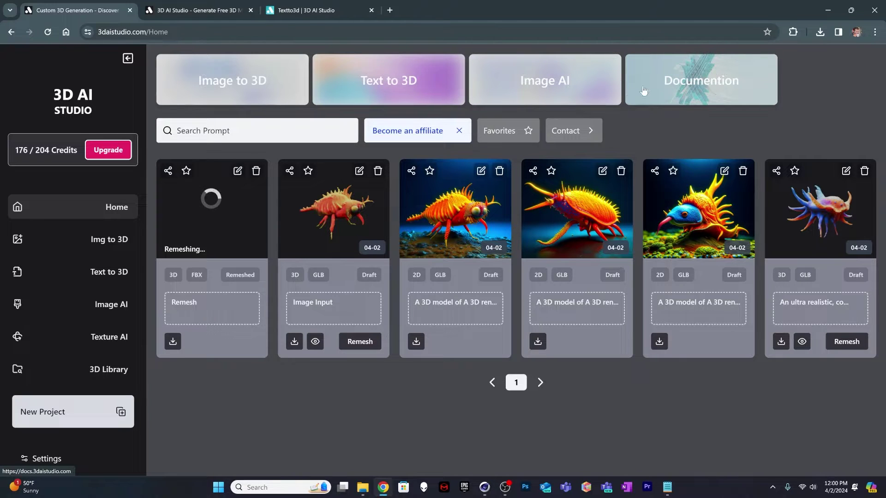
Step: Read the Text to 3D documentation steps, then bring the Notepad notes forward
left_click(323, 9)
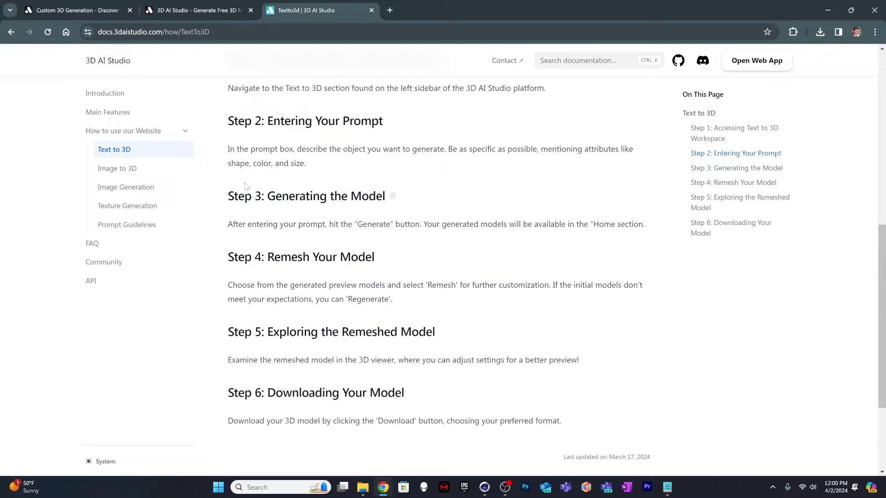
scroll(443, 206, "up", 1)
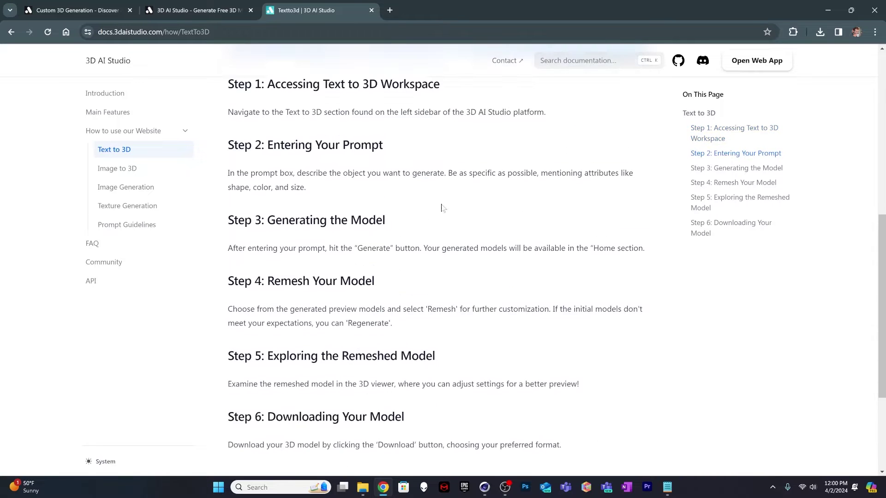
scroll(276, 289, "down", 3)
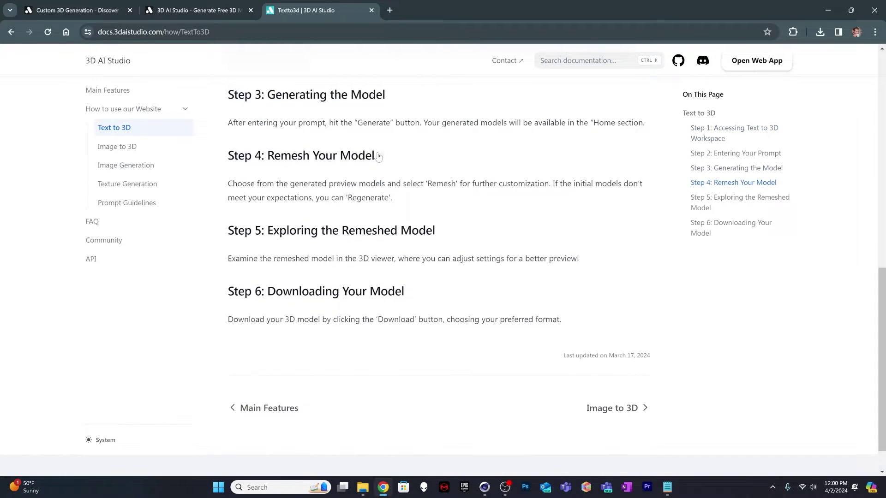
scroll(327, 244, "up", 2)
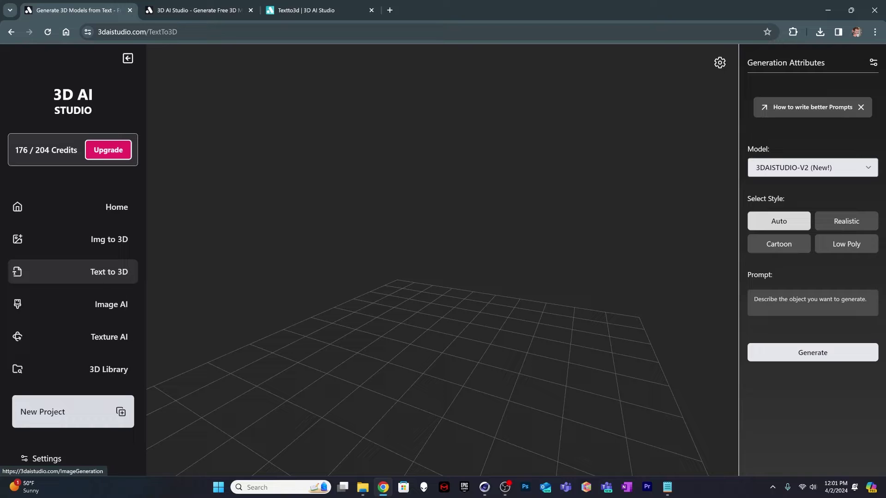
key("alt+Tab")
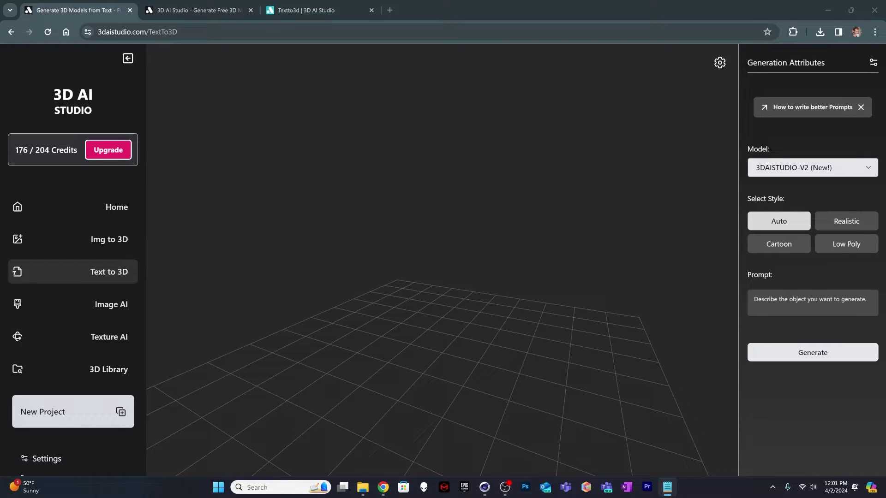
Step: Read through the Prompt Guidelines terms, then return to the empty Text to 3D prompt
left_click(313, 6)
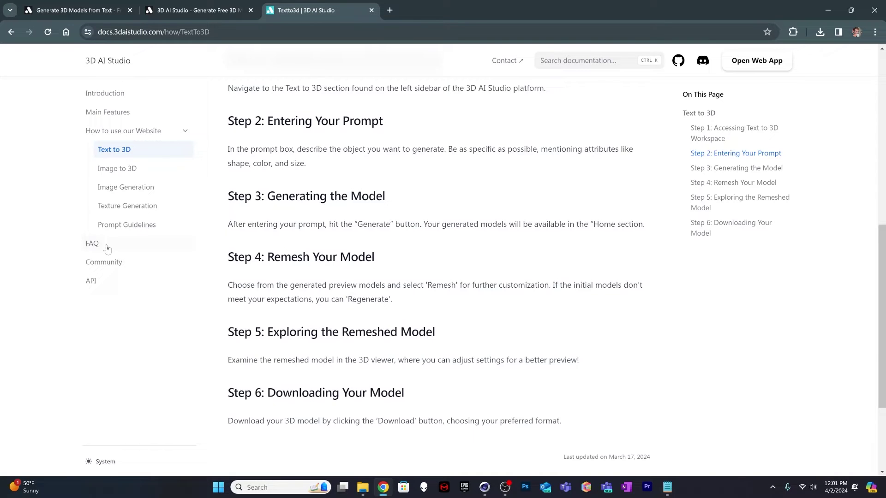
left_click(128, 224)
scroll(284, 179, "down", 2)
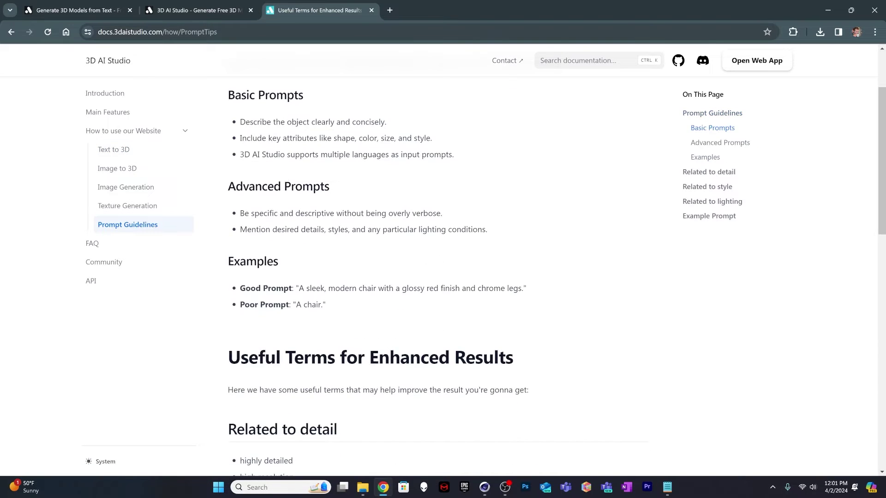
scroll(286, 181, "up", 2)
scroll(296, 239, "down", 2)
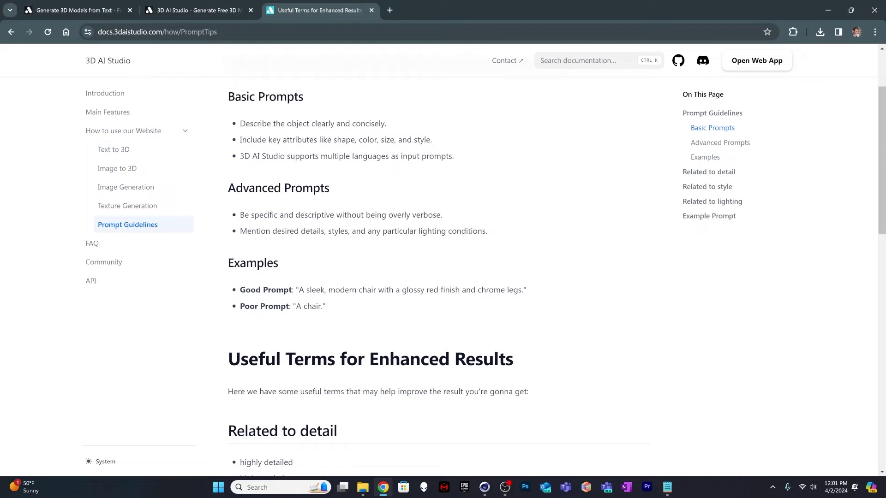
scroll(339, 333, "down", 5)
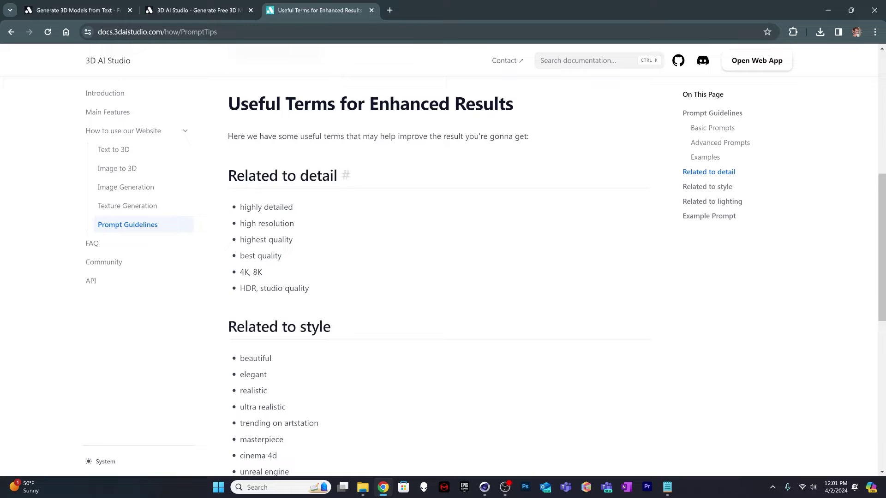
scroll(339, 326, "down", 2)
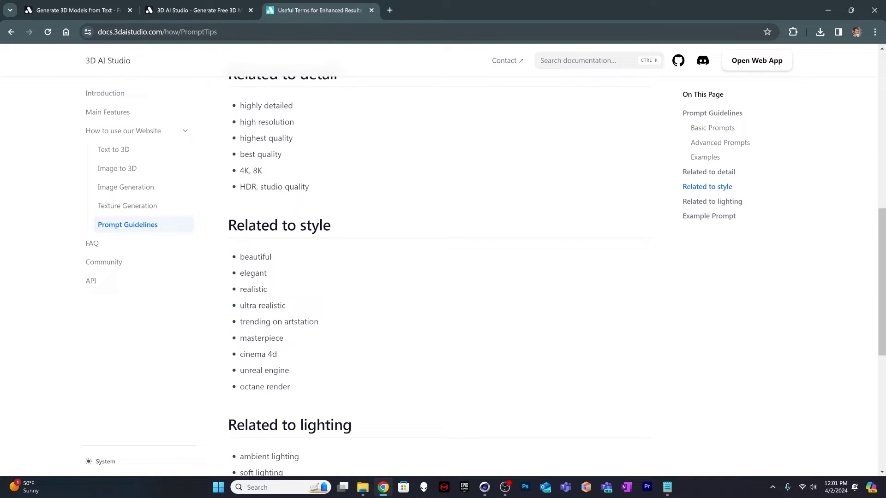
scroll(216, 288, "down", 4)
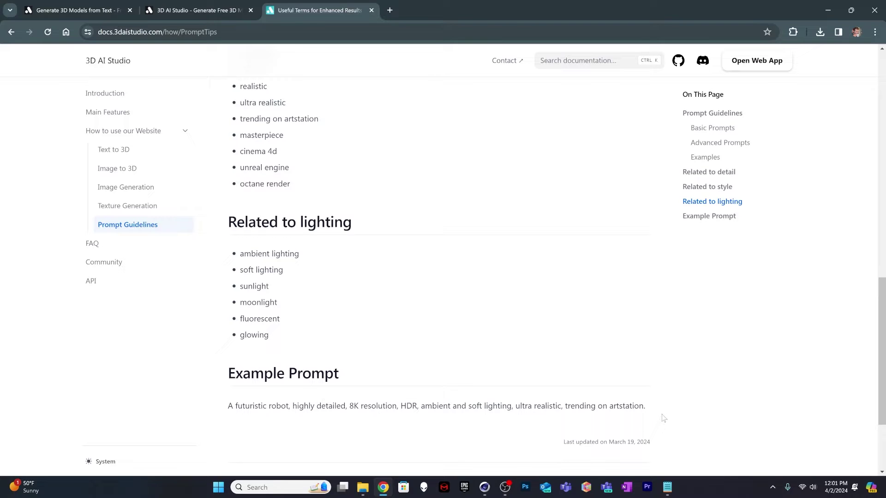
left_click(84, 11)
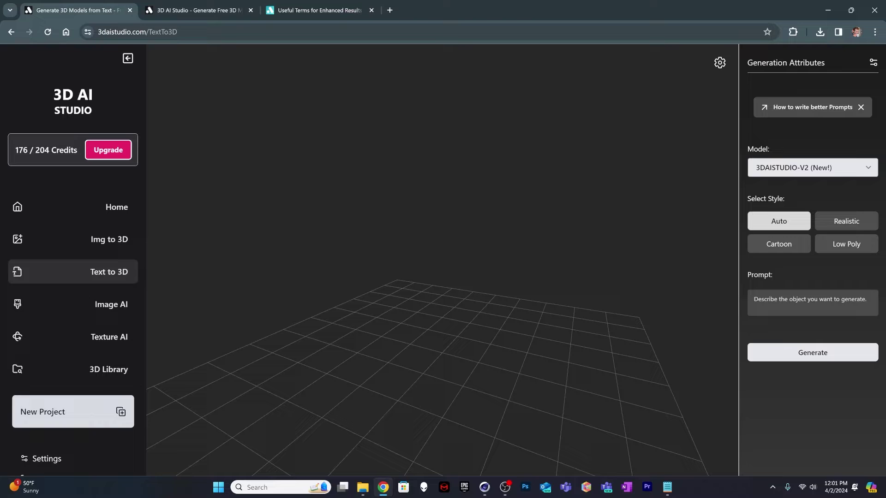
Step: Paste the California Condor prompt from the notes into the Prompt box and generate the model
key("alt+Tab")
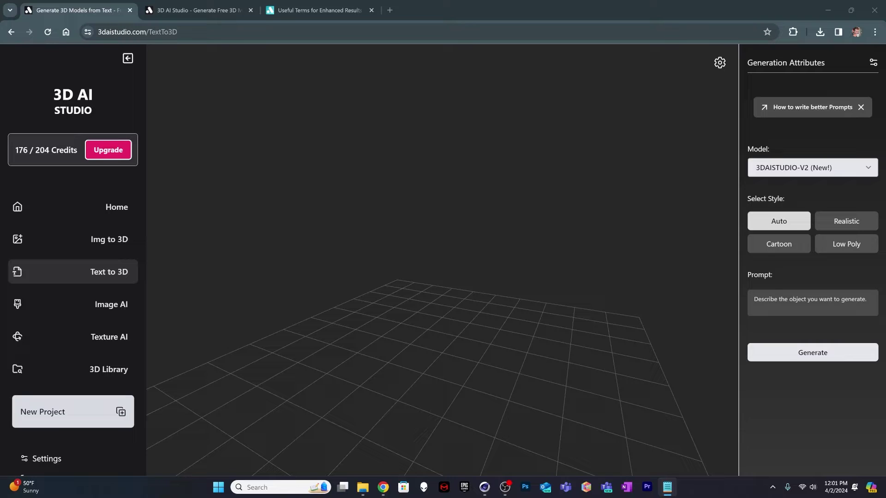
left_click(750, 307)
type("A realistic 3D model of a California Condor in flight, highly detailed, high resolution, high quality, 8k, ambient lighting.")
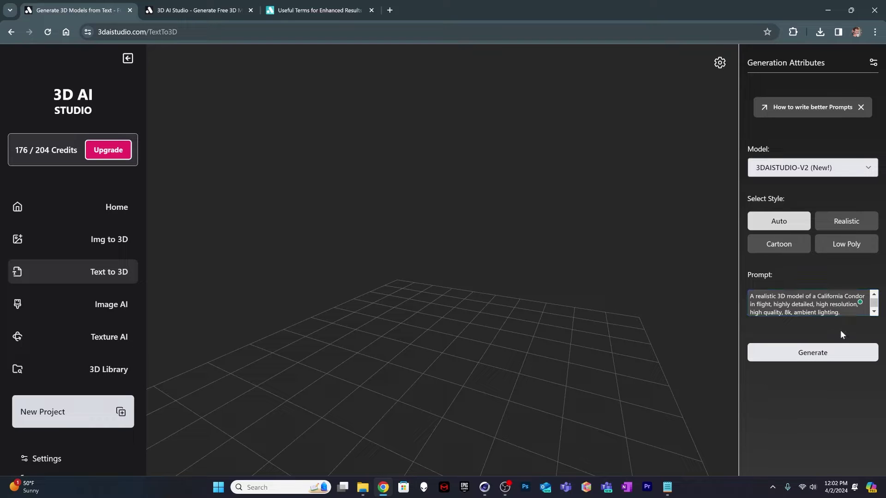
left_click(818, 359)
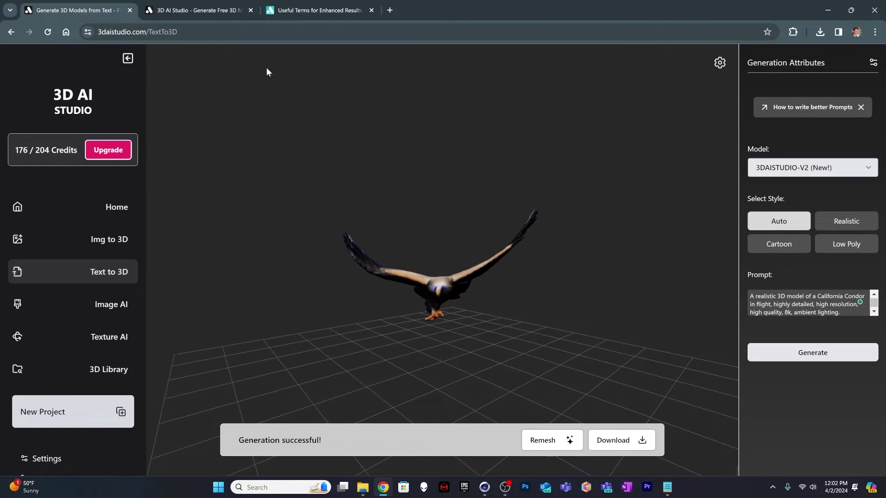
Step: Search Google for 'california condor' in a new tab and show the image results
left_click(390, 10)
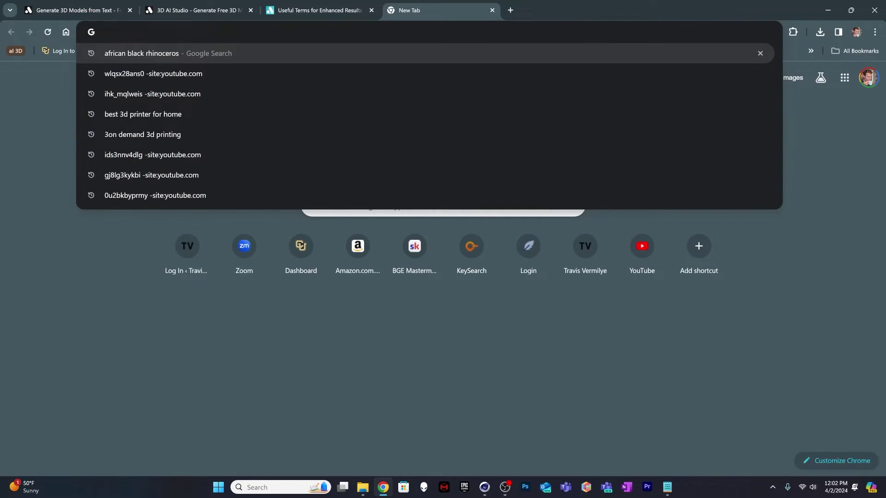
type("californio")
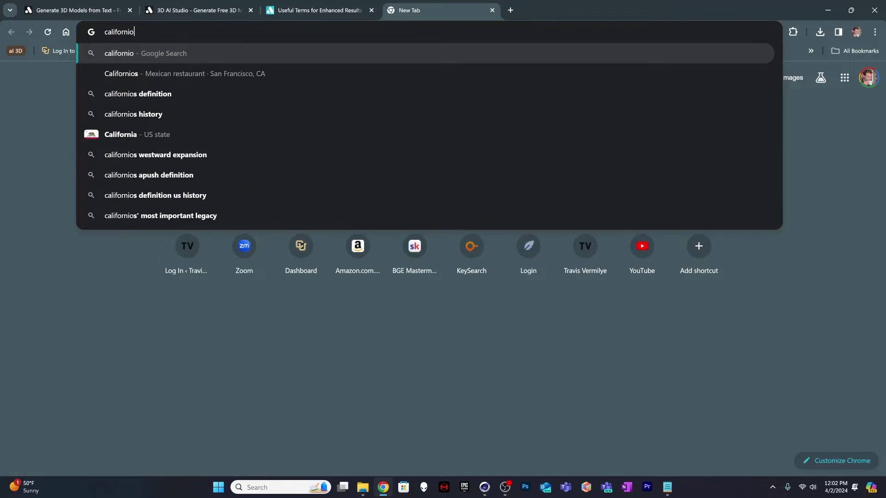
key("BackSpace")
type("alifornia")
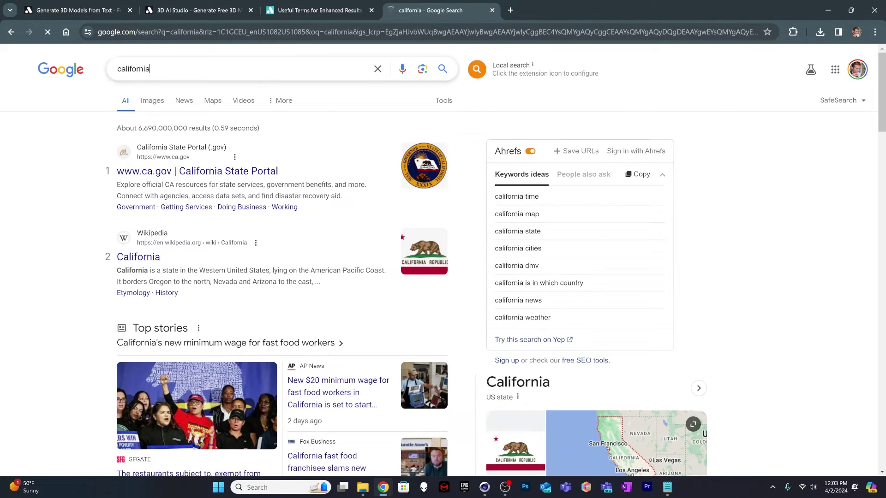
type("condor")
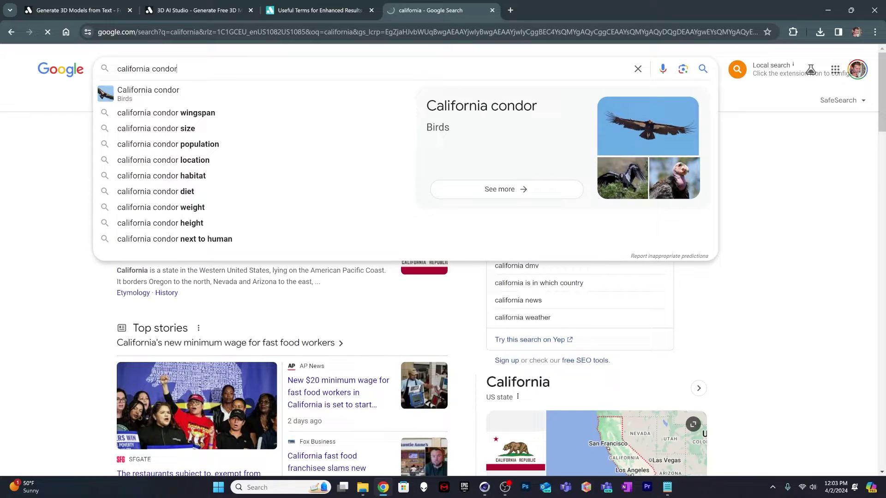
key("Return")
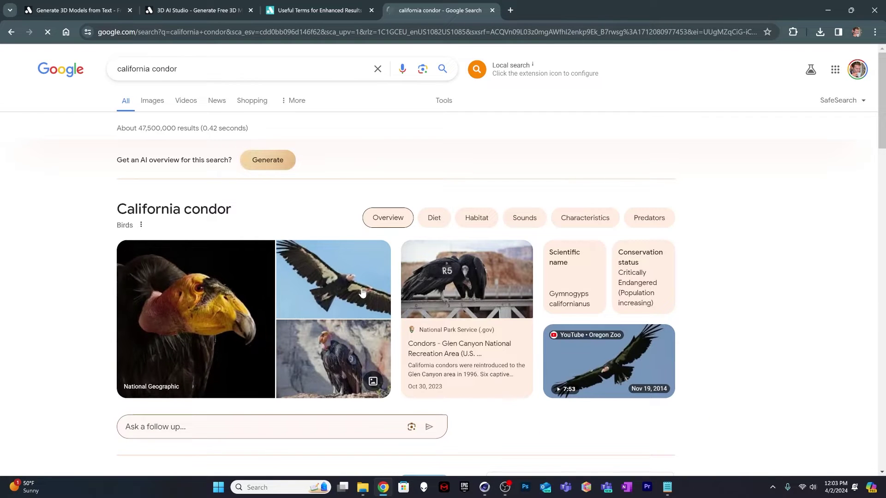
left_click(153, 101)
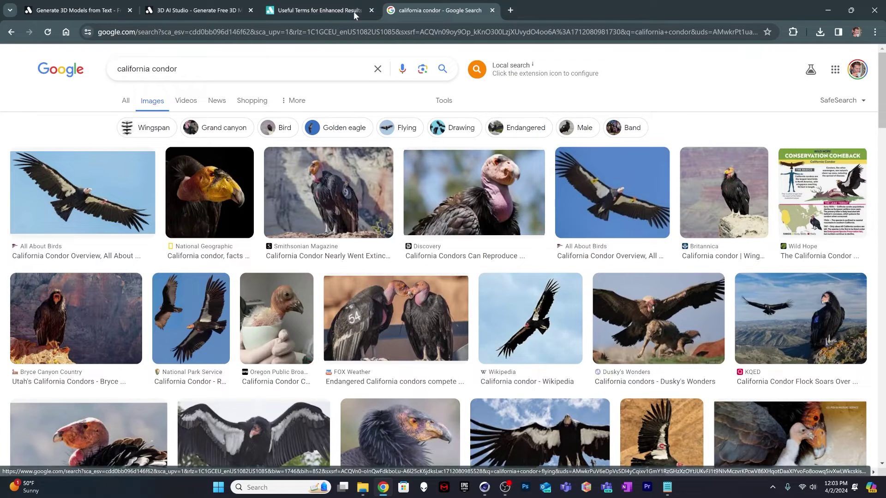
Step: Orbit the generated condor to view it from above, then download it as a GLB
left_click(178, 13)
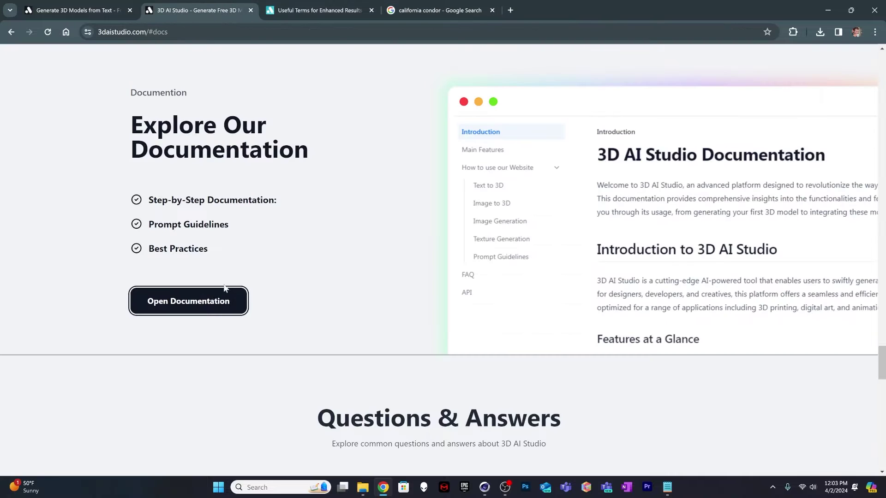
left_click(90, 9)
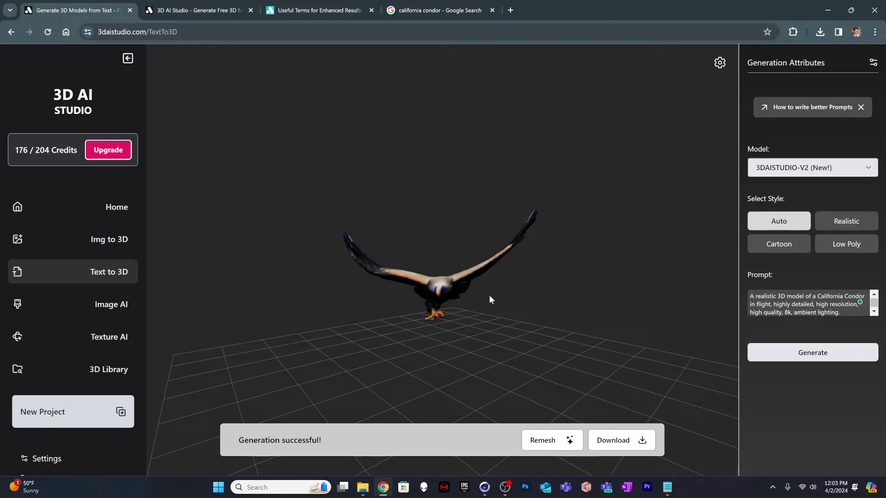
left_click_drag(490, 297, 364, 203)
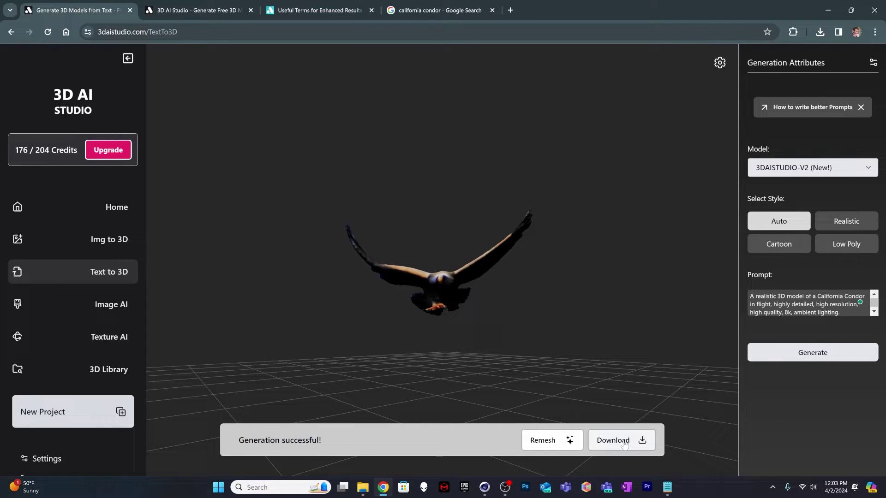
left_click(624, 444)
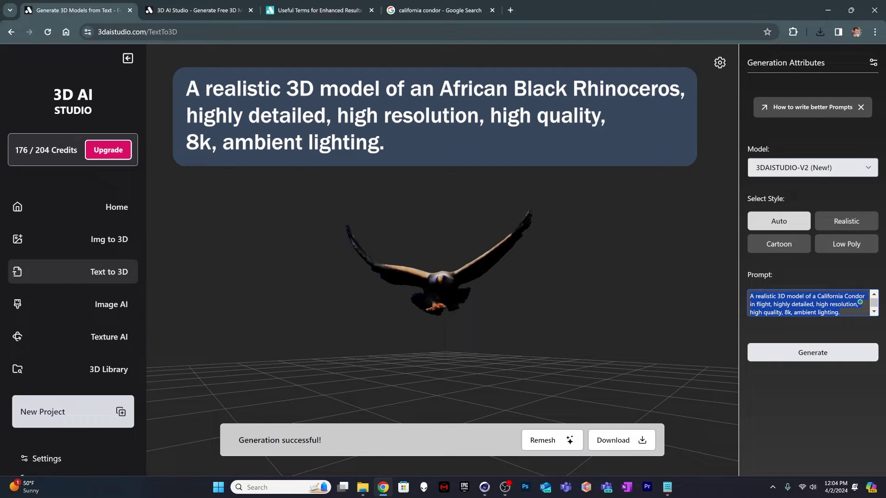
Step: Replace the condor prompt with the African Black Rhinoceros prompt, generate, and orbit the result
type("A realistic 3D model of an African Black Rhinoceros, highly detailed, high resolution, high quality, 8k, ambient lighting.")
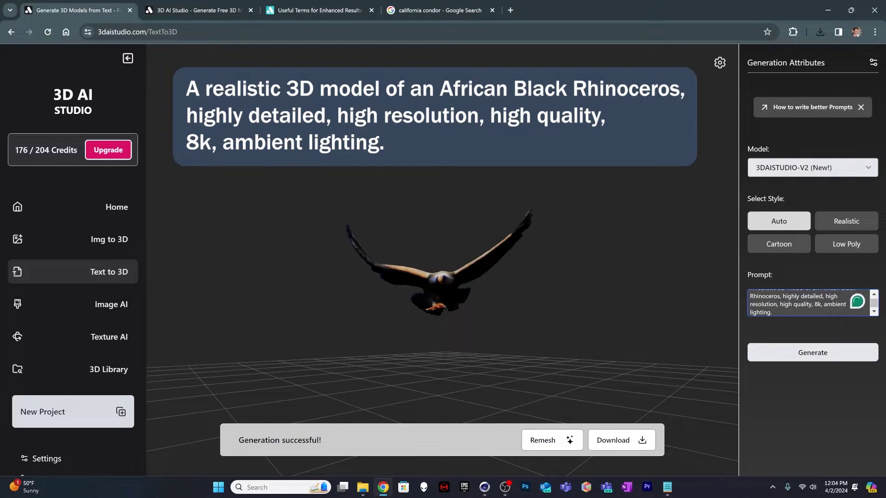
key("ctrl+Home")
key("ctrl+End")
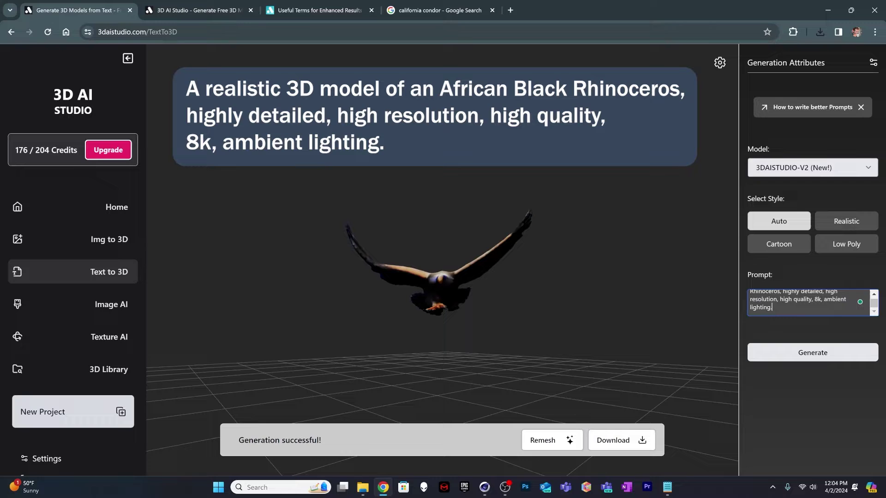
left_click(801, 354)
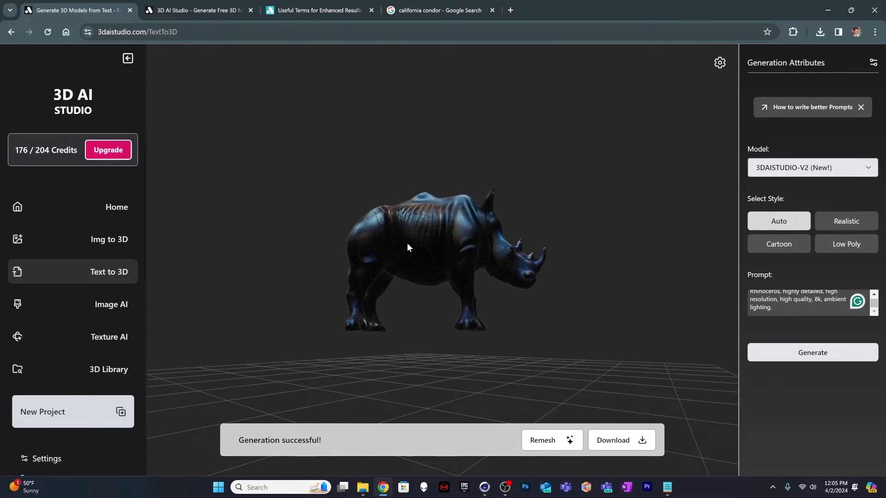
left_click_drag(407, 243, 419, 262)
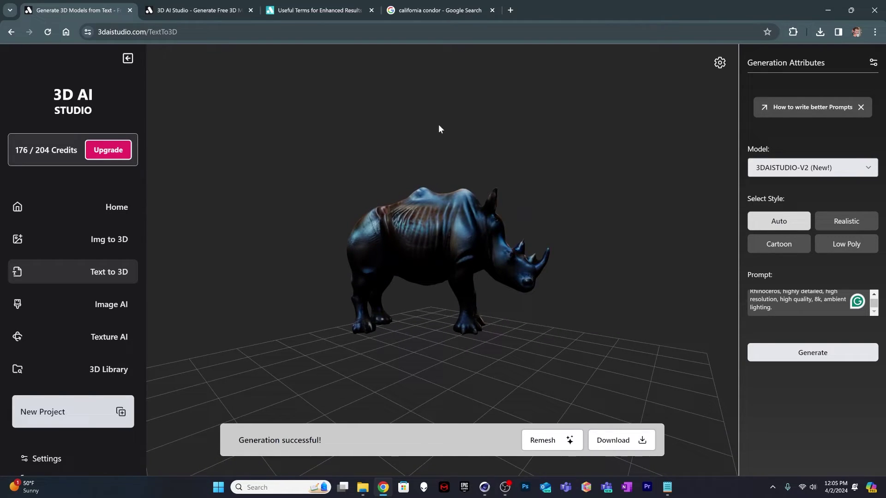
Step: Change the image search to 'african black rhino', then go back to the rhino model
left_click(427, 12)
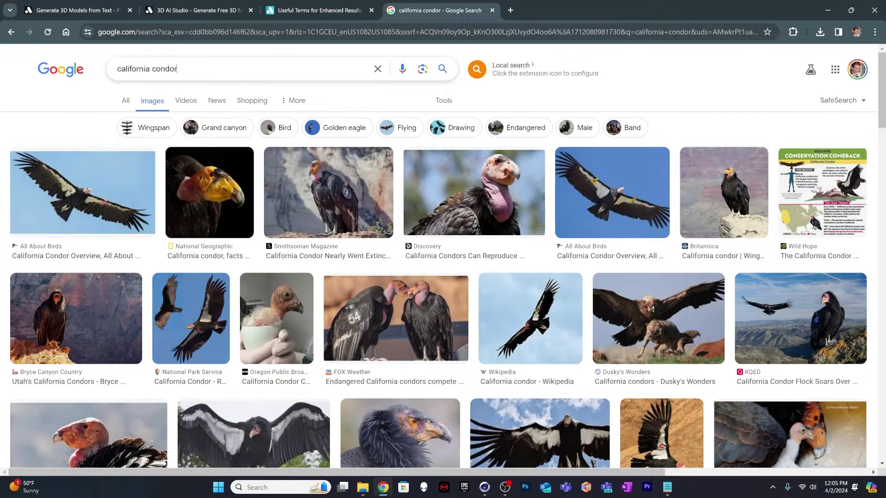
left_click_drag(217, 70, 56, 76)
type("afri")
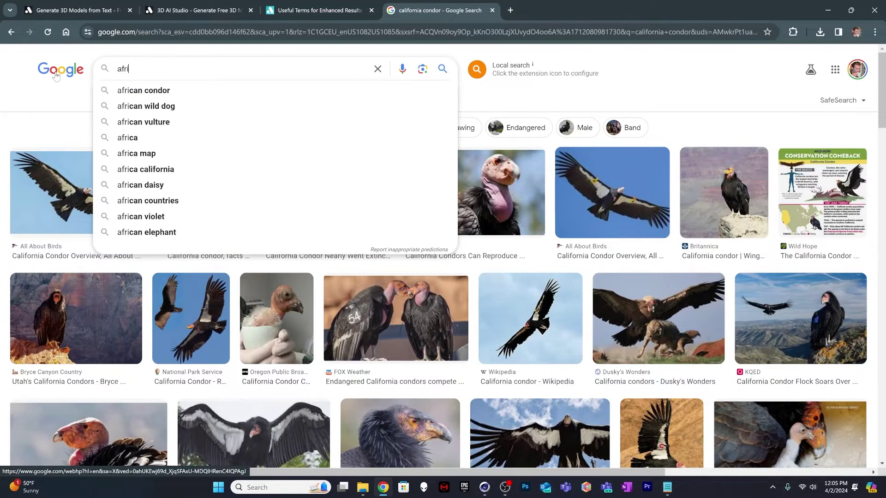
type("can black rhi")
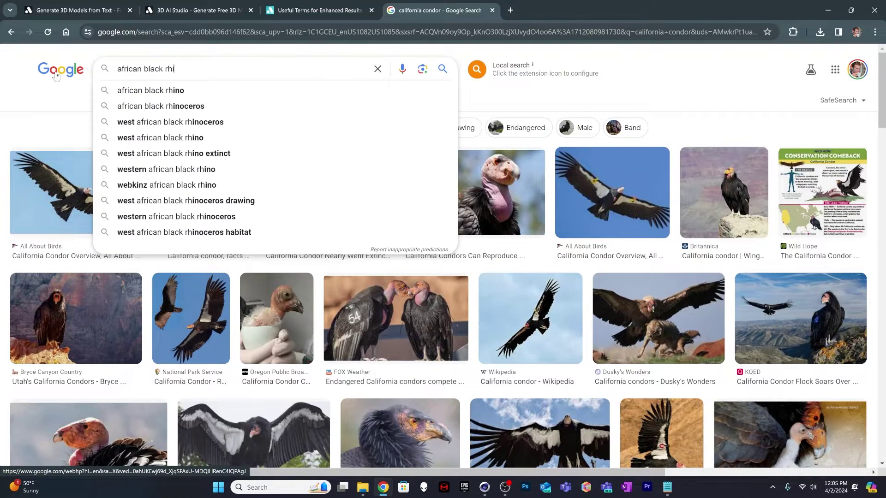
type("no")
key("Return")
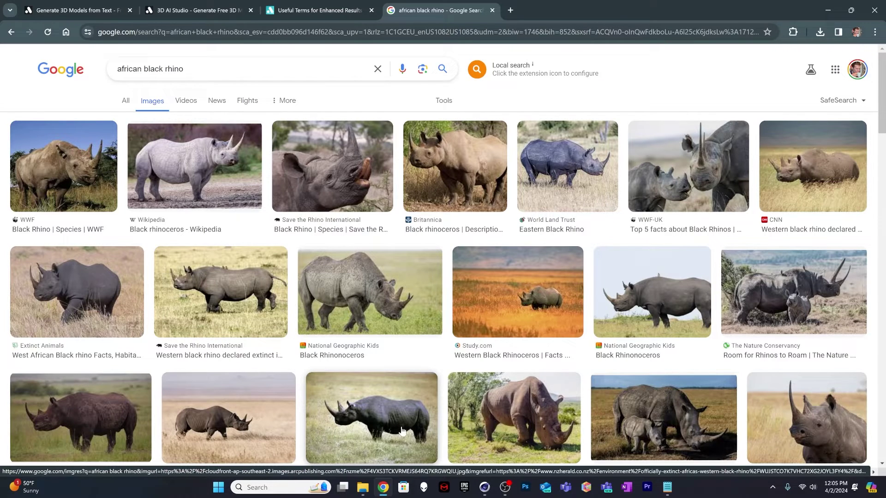
left_click(82, 11)
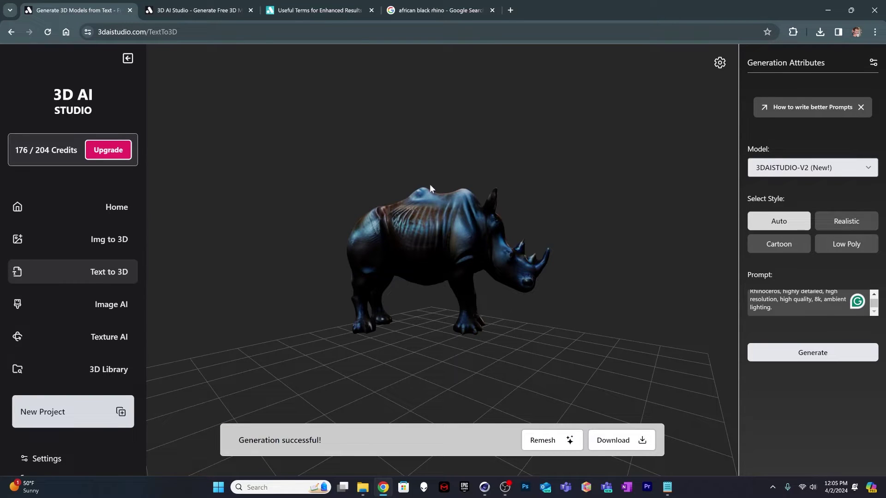
Step: Compare the rhino with the black rhino photos and orbit it to a front-on view
left_click(422, 16)
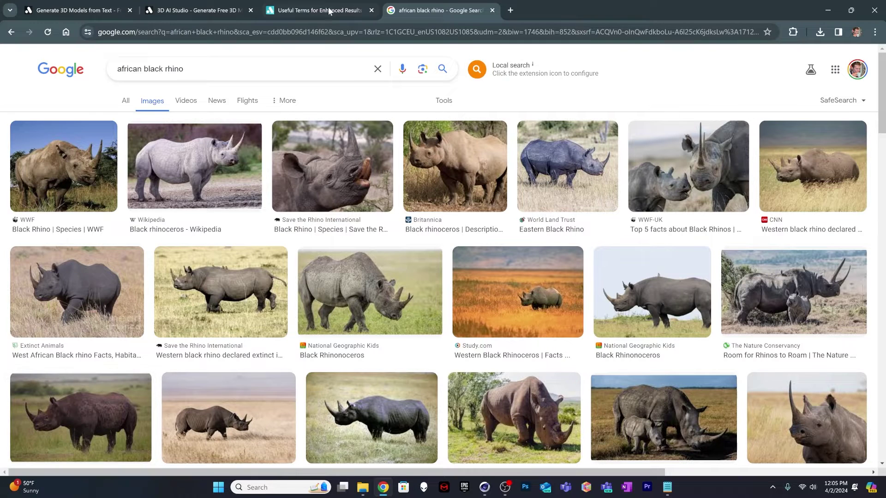
left_click(109, 10)
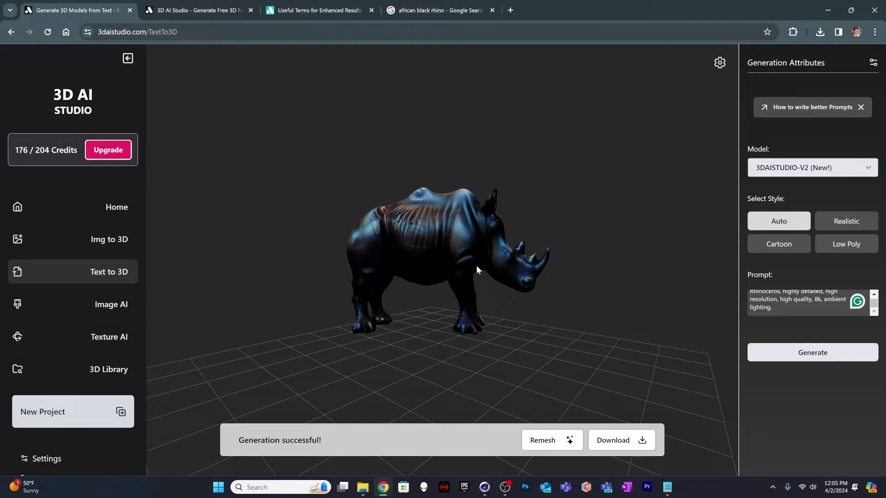
mouse_move(488, 253)
left_mouse_down()
mouse_move(362, 257)
mouse_move(474, 240)
mouse_move(509, 247)
mouse_move(445, 259)
mouse_move(433, 276)
mouse_move(412, 258)
mouse_move(459, 240)
mouse_move(395, 249)
mouse_move(489, 240)
mouse_move(393, 259)
mouse_move(338, 257)
mouse_move(420, 242)
mouse_move(340, 239)
mouse_move(462, 231)
mouse_move(372, 234)
mouse_move(495, 239)
left_mouse_up()
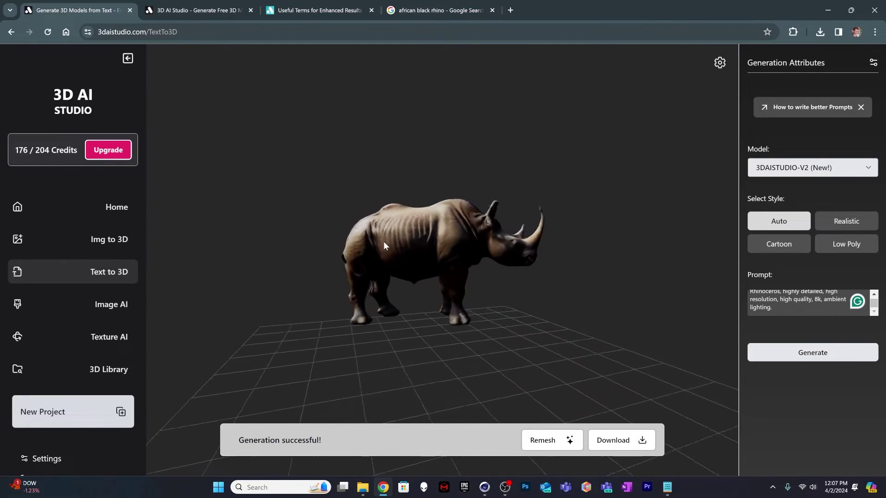
Step: Recheck the rhino photos, orbit the model from above, and download it as model (10).glb
left_click(431, 1)
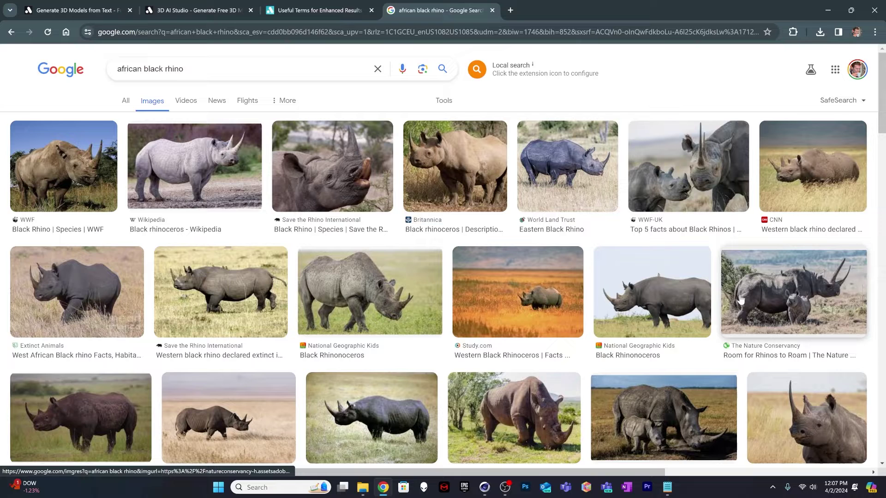
left_click(98, 12)
left_click_drag(420, 245, 521, 260)
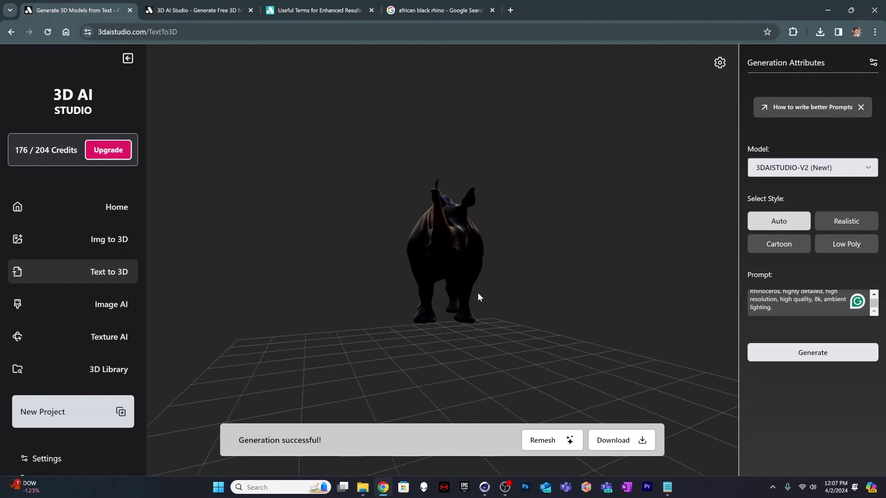
left_click(616, 440)
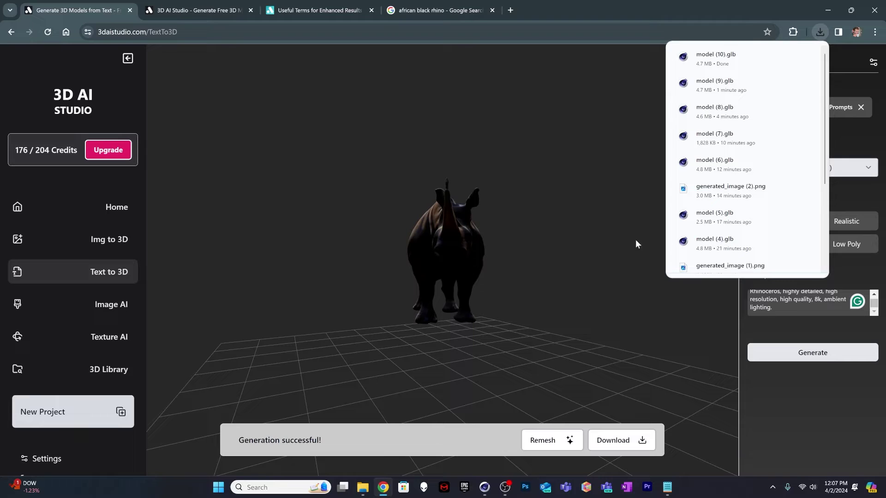
Step: Replace the rhino prompt with the Great White Shark description, generate the model, and view it from the side
left_click(820, 404)
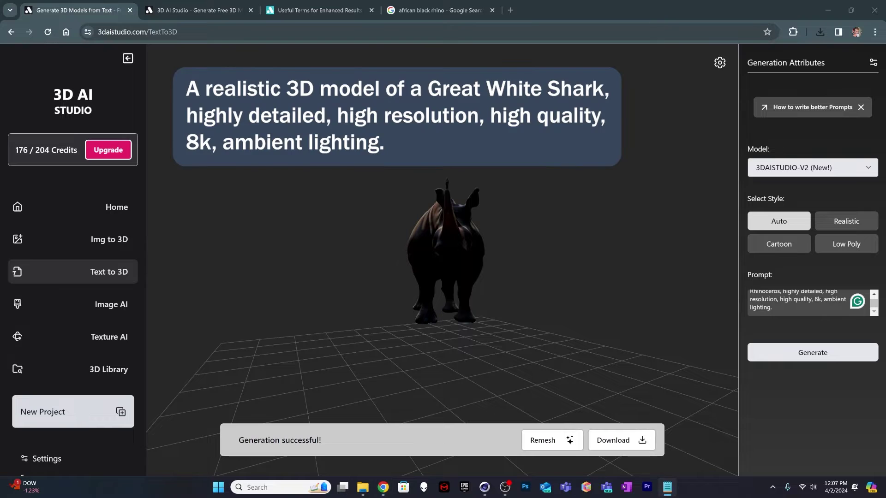
left_click(803, 302)
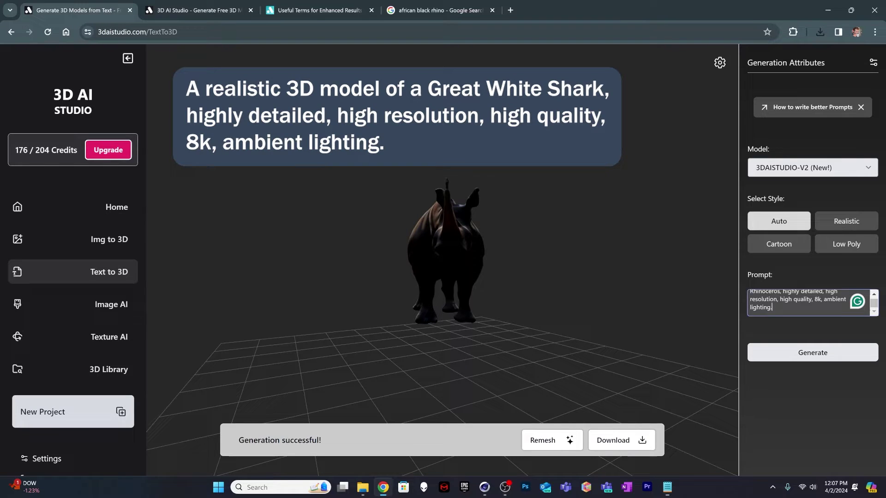
key("ctrl+a")
type("A realistic 3D model of a Great White Shark, highly detailed, high resolution, high quality, 8k, ambient lighting.")
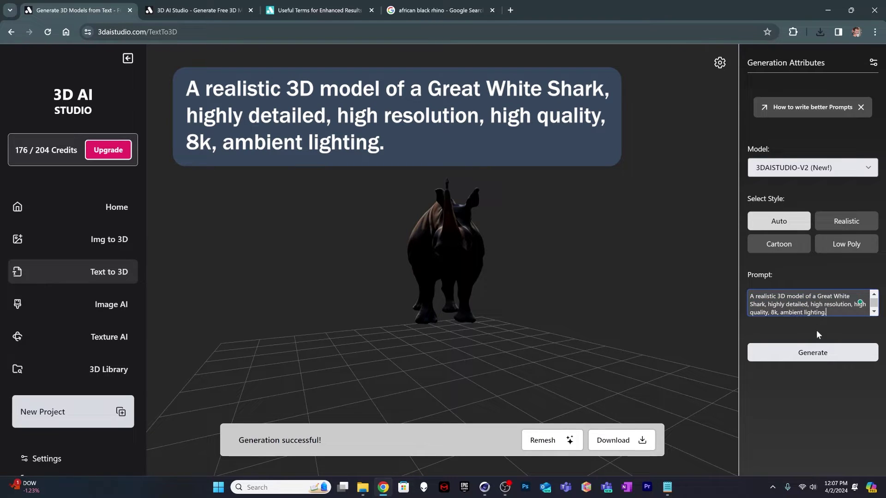
left_click(802, 353)
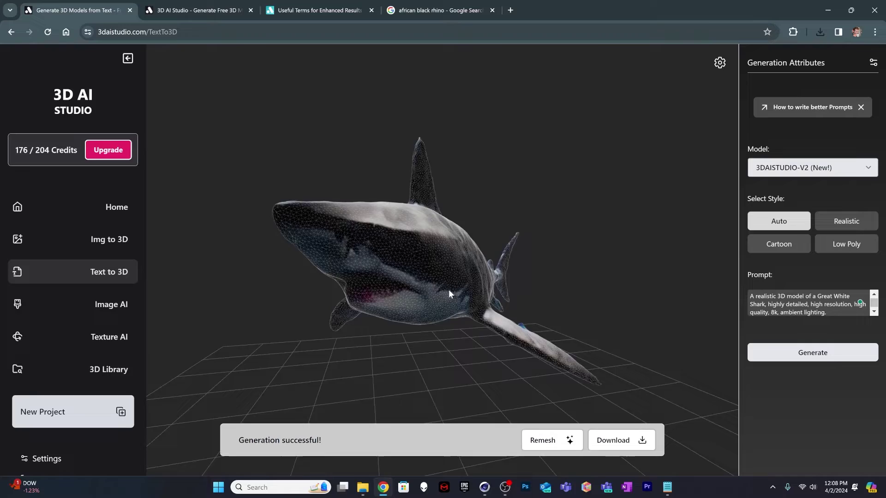
left_click_drag(449, 287, 402, 285)
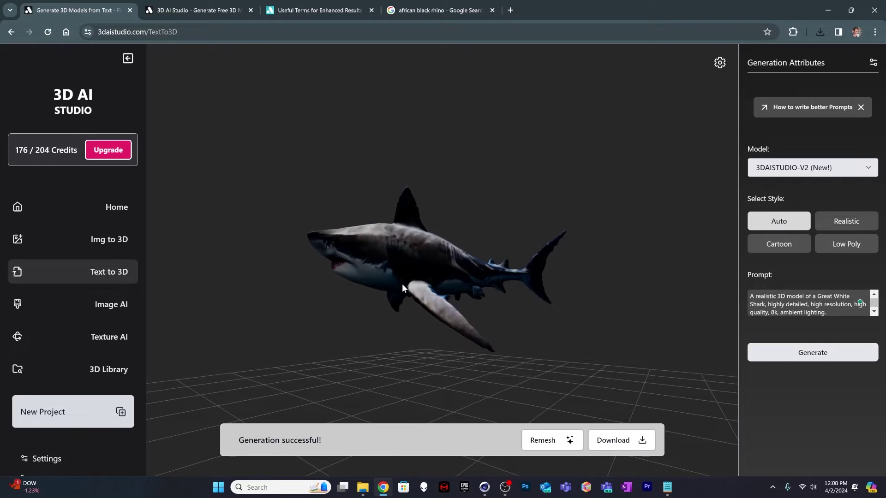
Step: Search Google images for 'great white shark', try a Lens search on the first photo, and browse the results
left_click(436, 11)
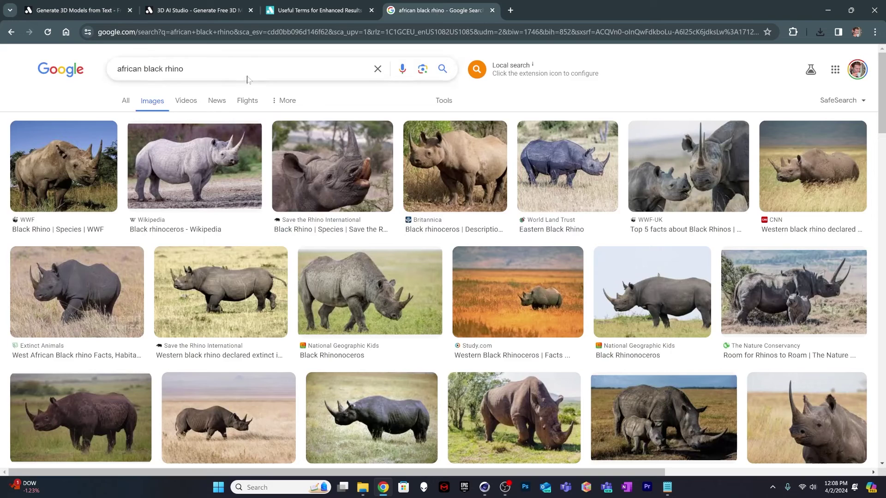
left_click_drag(247, 77, 117, 69)
type("great white")
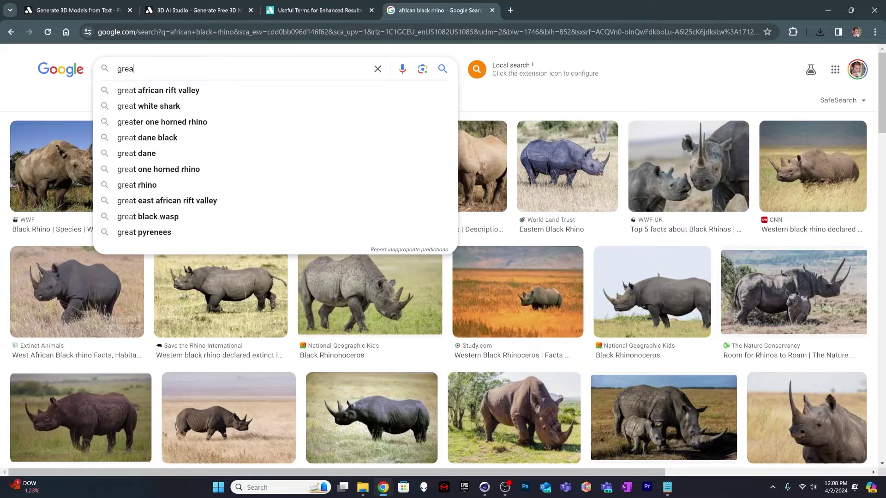
type(" shark")
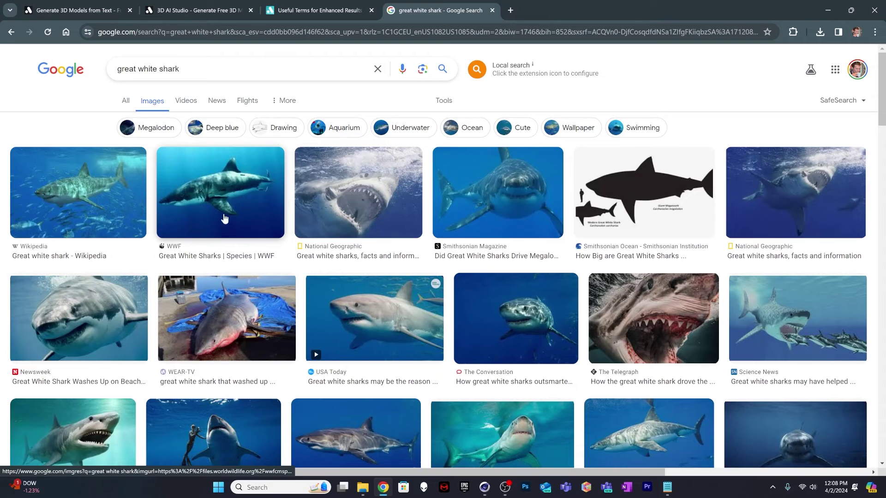
left_click_drag(120, 210, 385, 235)
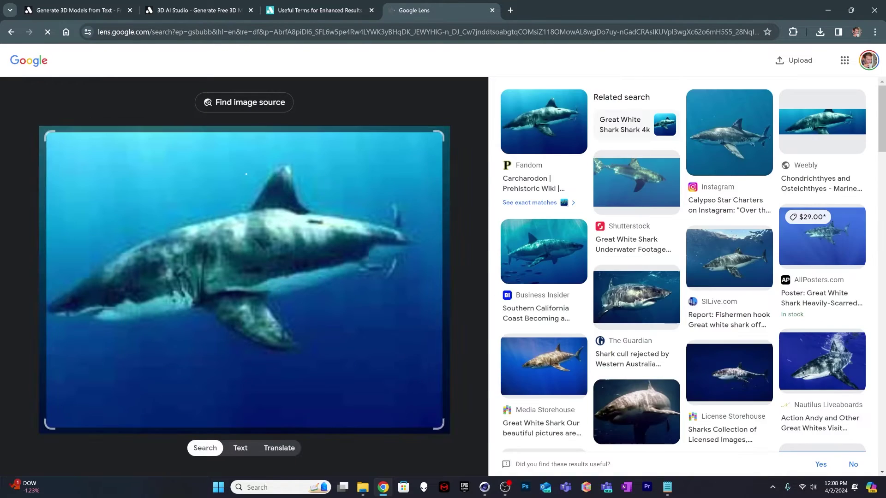
left_click(11, 32)
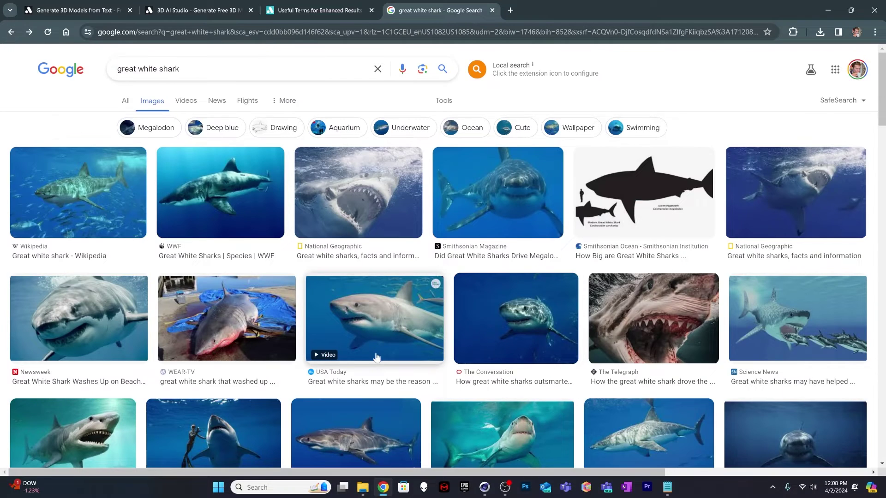
scroll(477, 327, "down", 2)
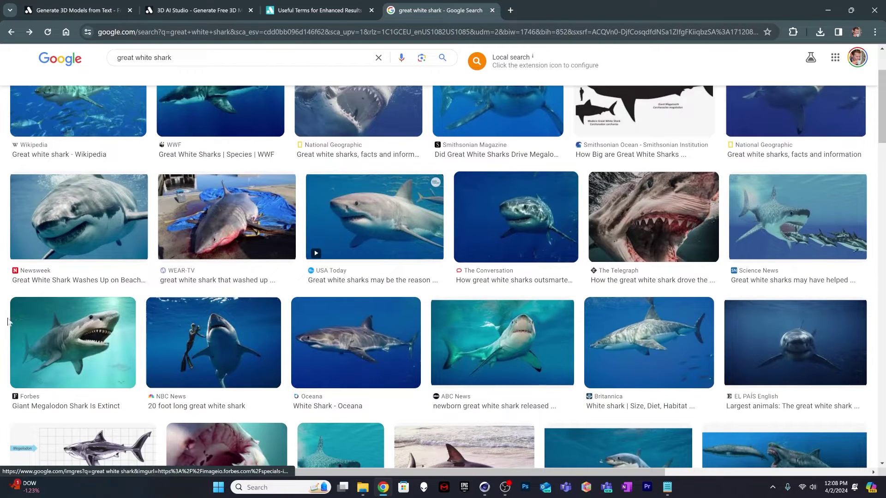
left_click(73, 11)
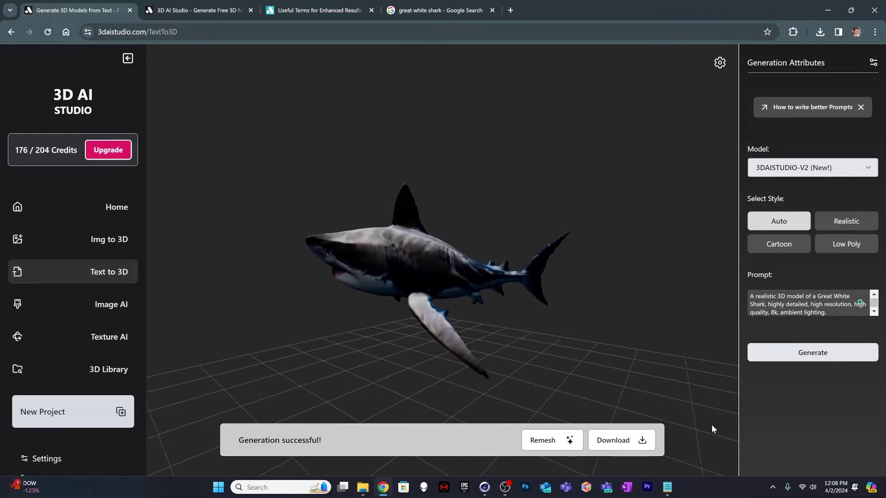
left_click(800, 359)
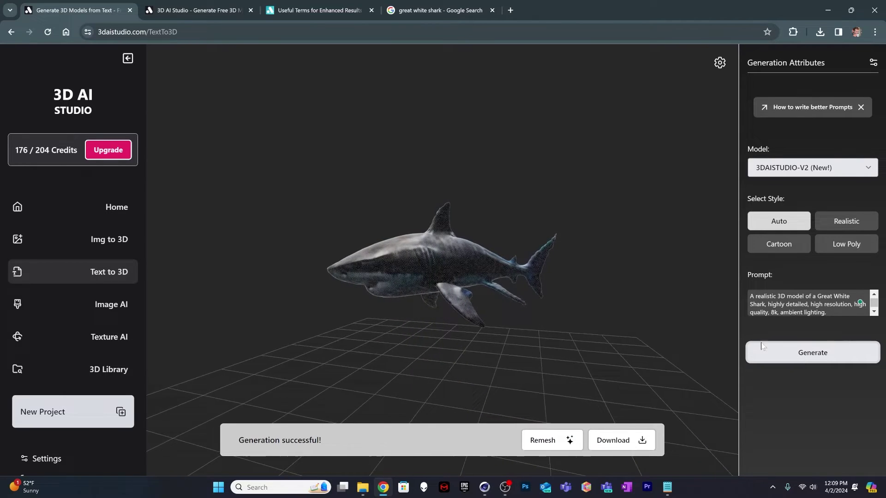
left_click_drag(445, 292, 337, 294)
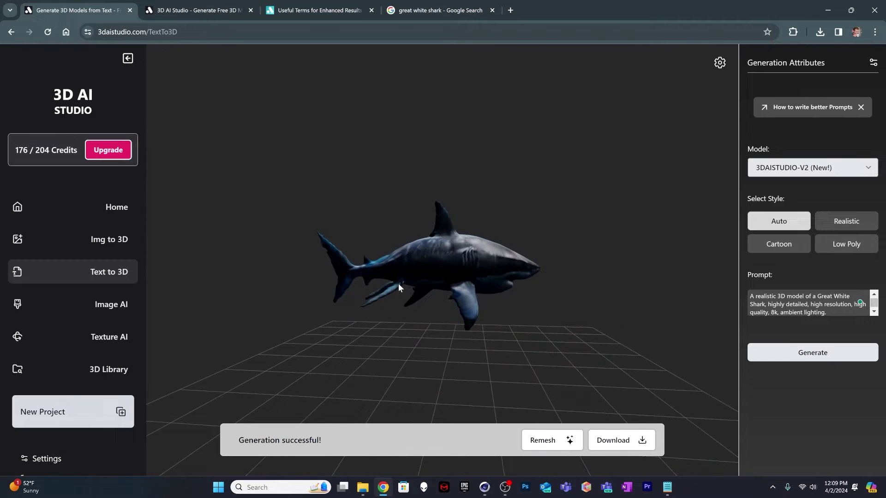
left_click_drag(401, 282, 434, 240)
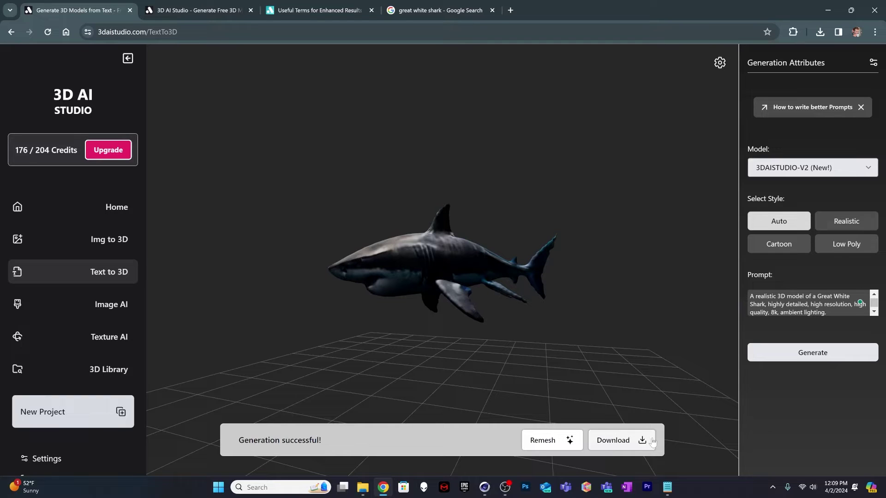
Step: Regenerate the Great White Shark from the same prompt and view it from above
left_click(810, 358)
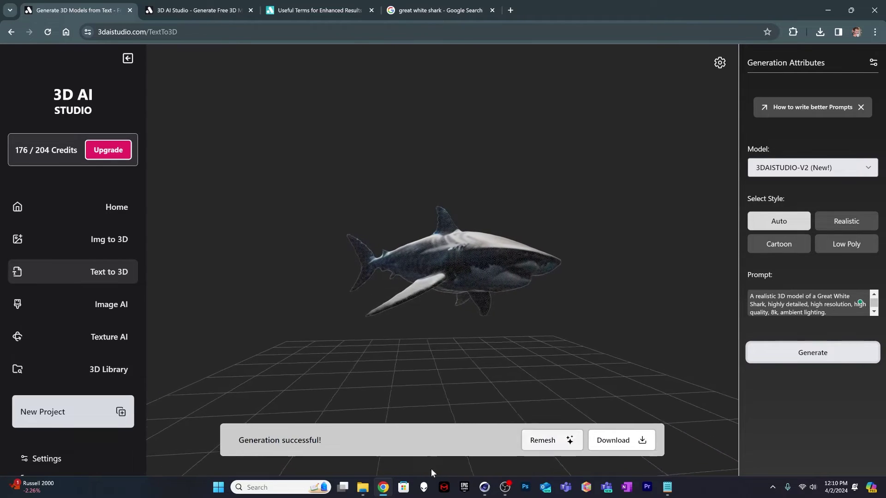
left_click_drag(472, 262, 497, 328)
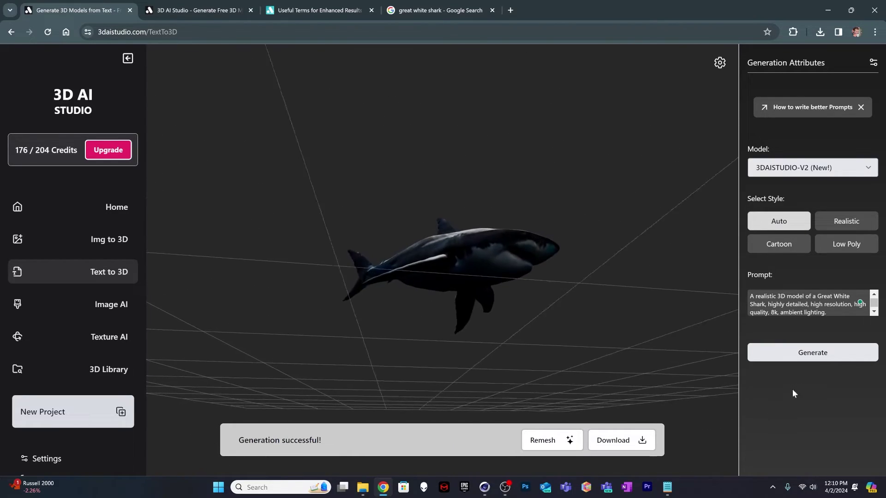
Step: Regenerate the shark, inspect it from a higher angle, and download it as model (11).glb
left_click(812, 353)
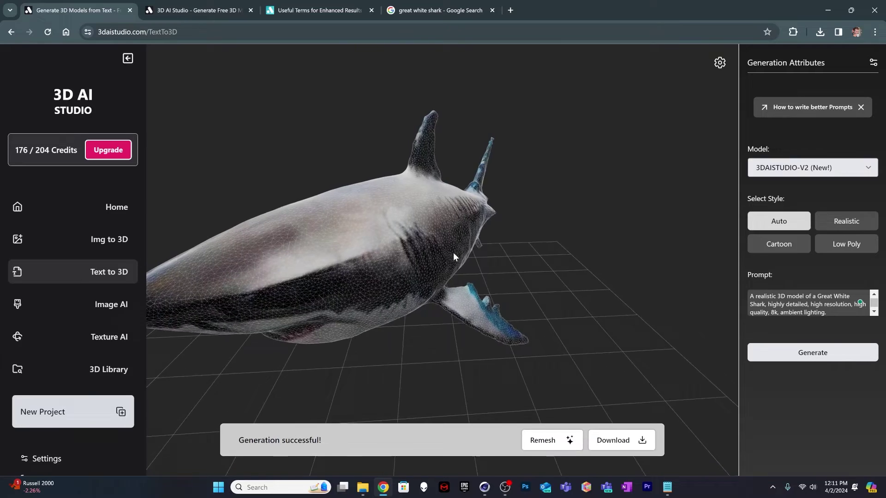
left_click_drag(304, 237, 342, 289)
scroll(346, 268, "down", 3)
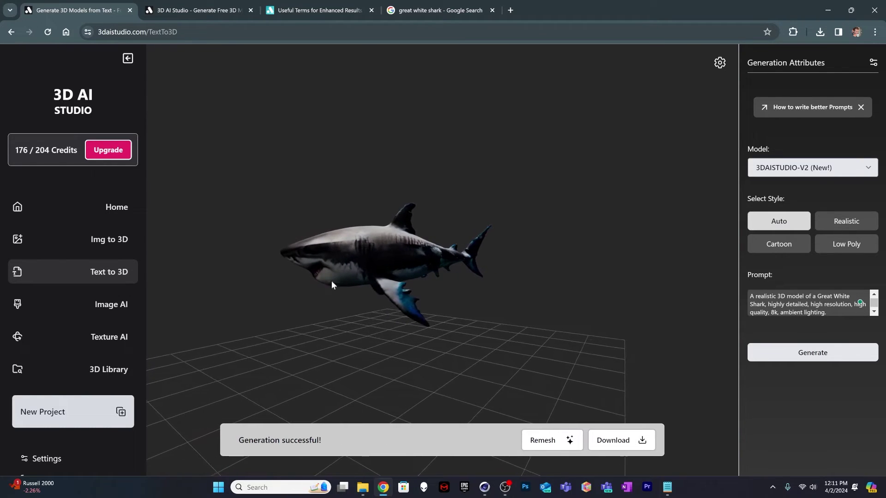
mouse_move(381, 251)
left_mouse_down()
mouse_move(398, 262)
mouse_move(382, 344)
mouse_move(428, 236)
mouse_move(398, 252)
left_mouse_up()
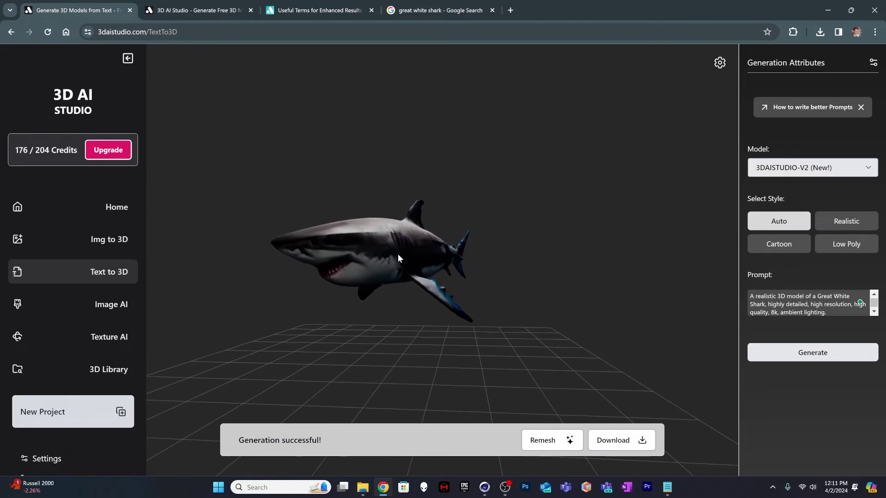
left_click(627, 441)
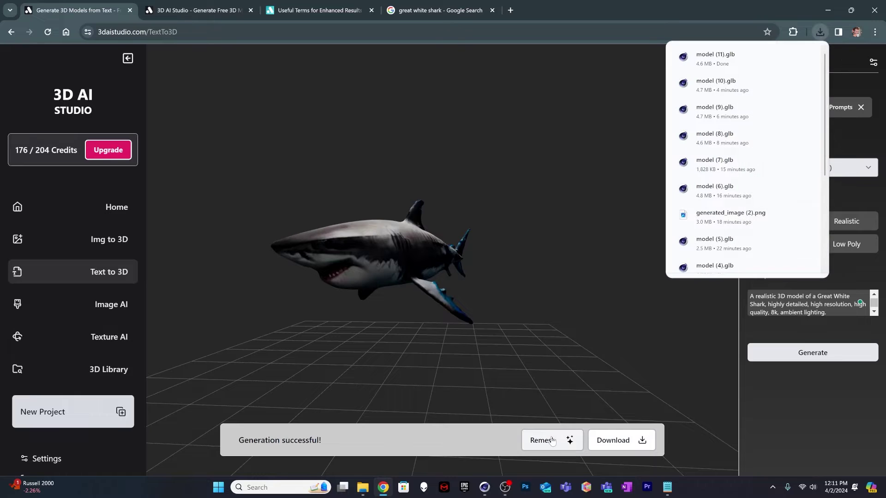
Step: Open the Home gallery listing the four shark and two rhino models
left_click(110, 207)
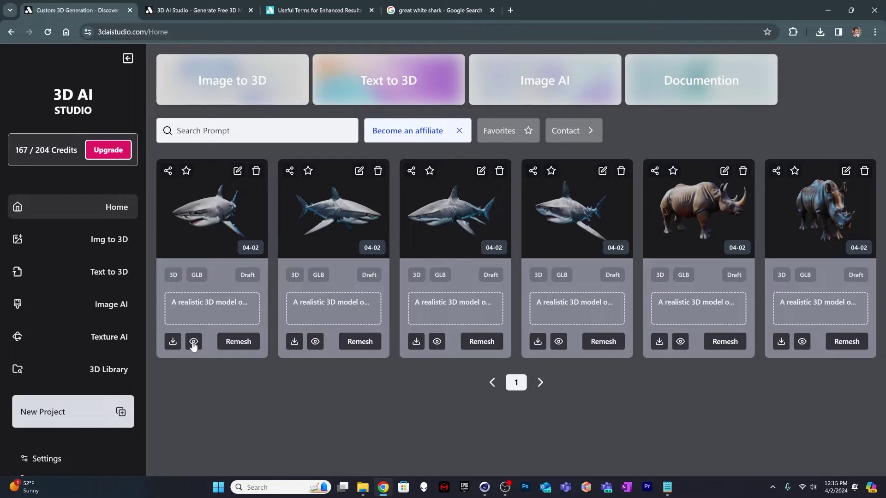
Step: Remesh the first shark model to FBX format with 900 faces
left_click(238, 341)
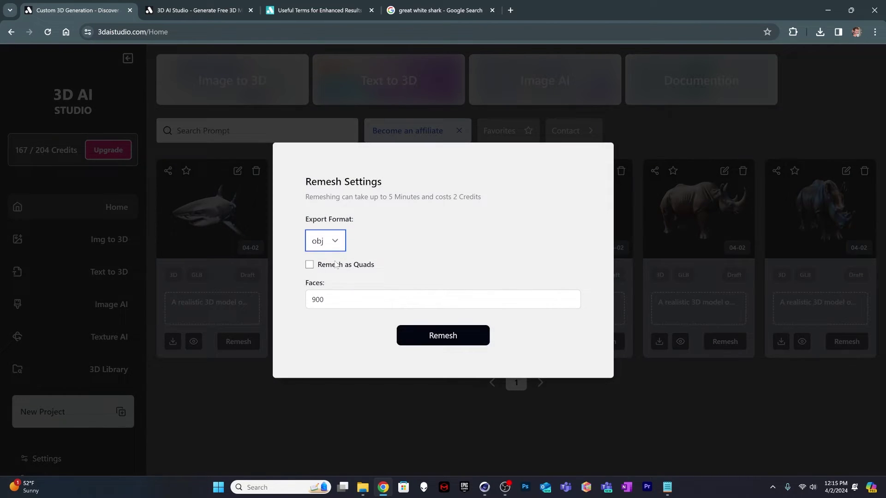
left_click(325, 240)
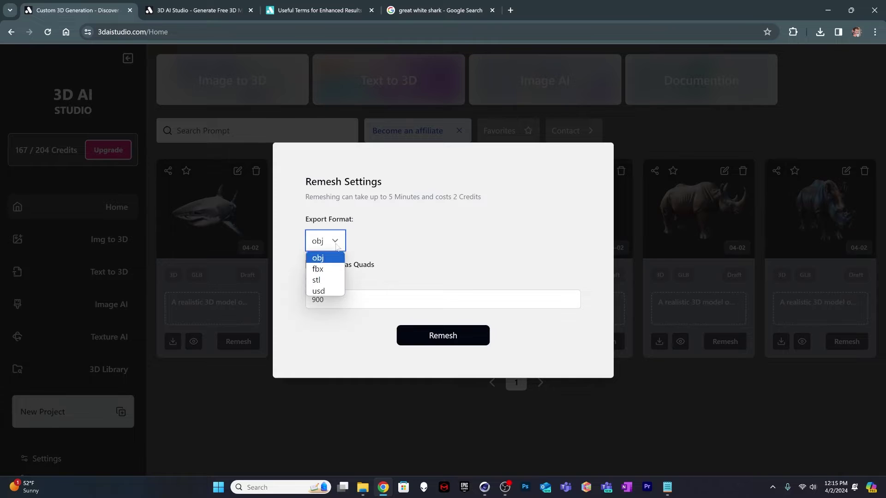
left_click(317, 267)
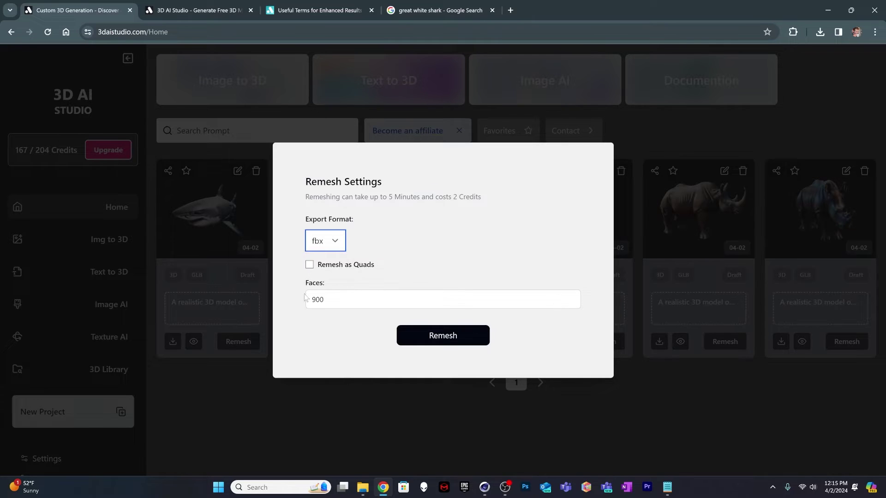
left_click(444, 340)
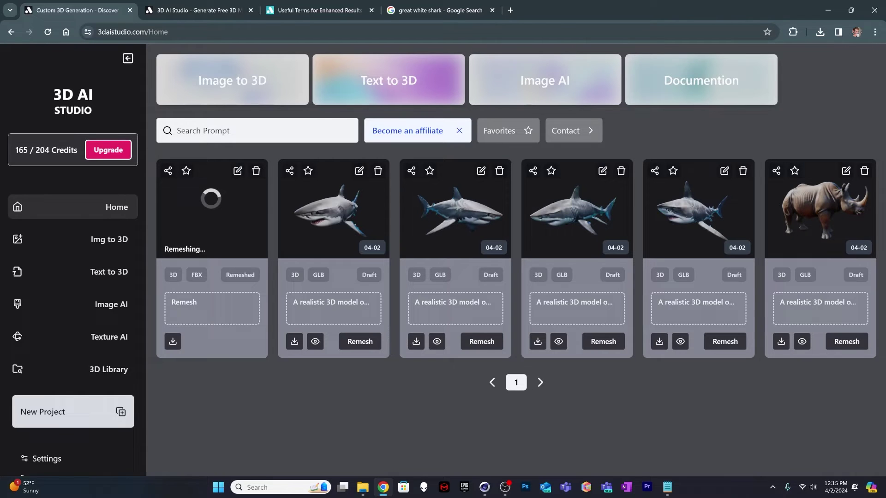
Step: Remesh the rhino model to FBX format, then show the gallery's second page
left_click(845, 345)
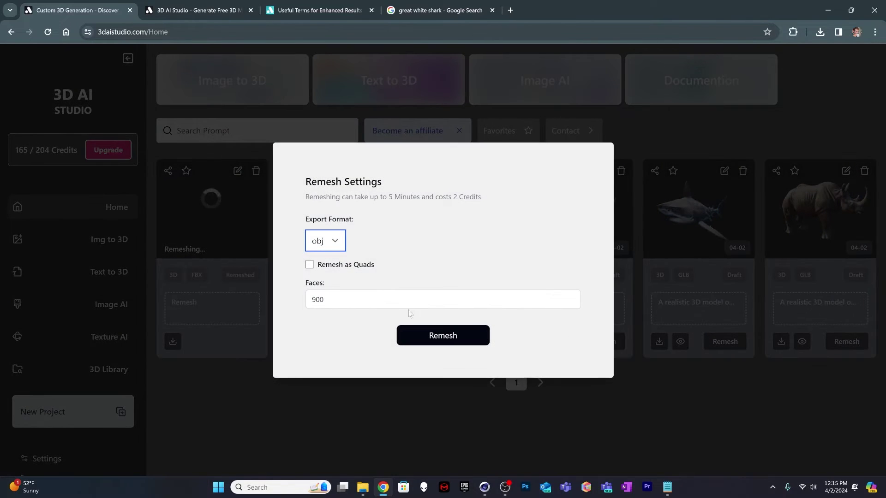
left_click(329, 251)
left_click(323, 269)
left_click(431, 341)
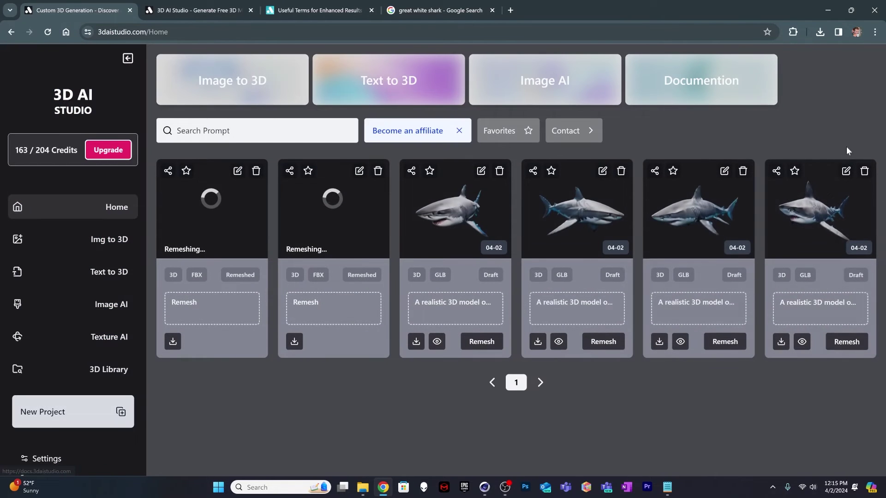
left_click(541, 383)
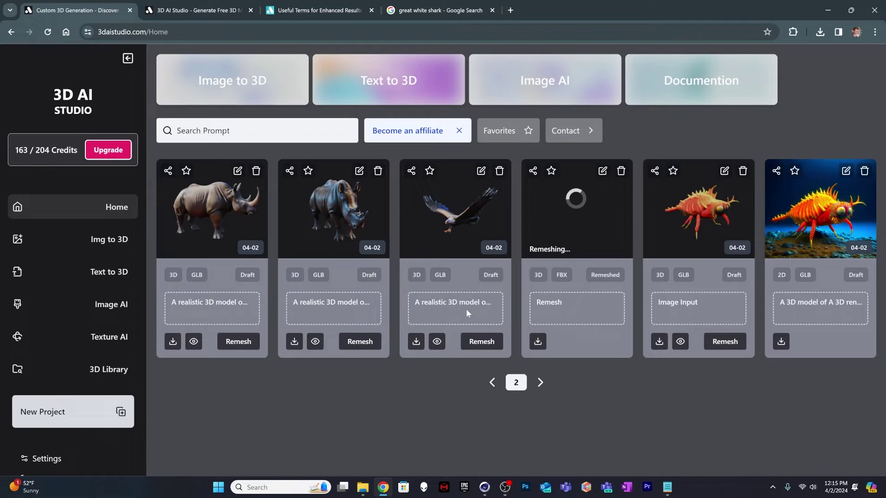
Step: Remesh the flying bird model on page 2 to FBX format
left_click(485, 344)
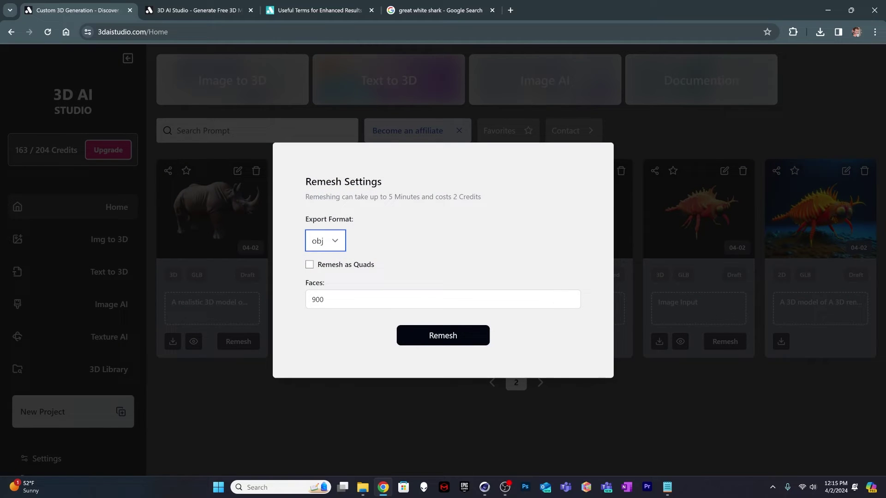
left_click(325, 241)
left_click(318, 277)
left_click(438, 340)
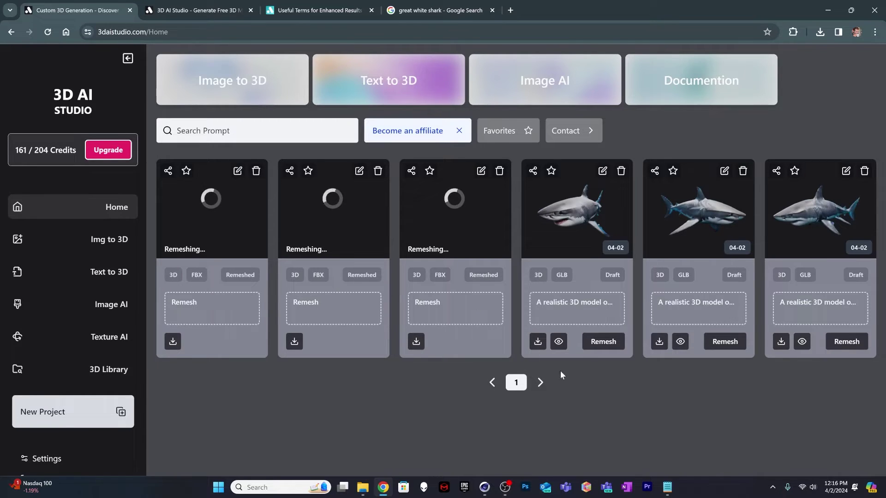
Step: Delete the stray Remeshing card on page 2, then go back to page 1
left_click(540, 383)
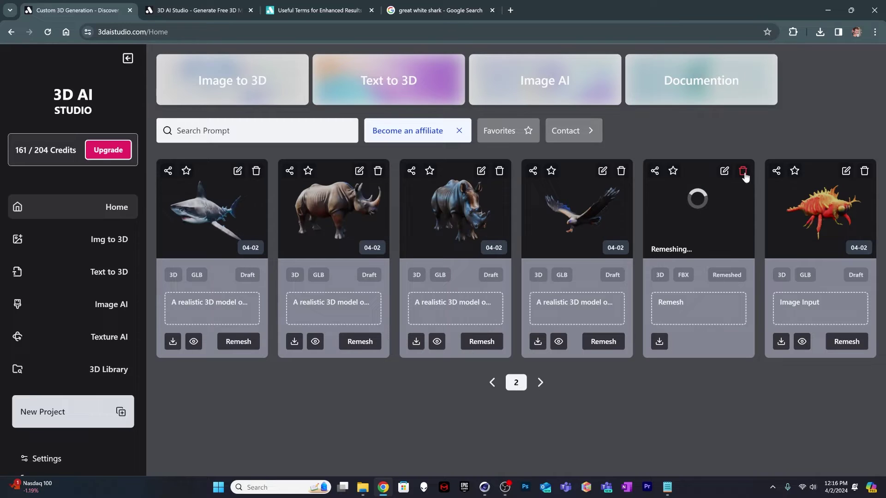
left_click(743, 171)
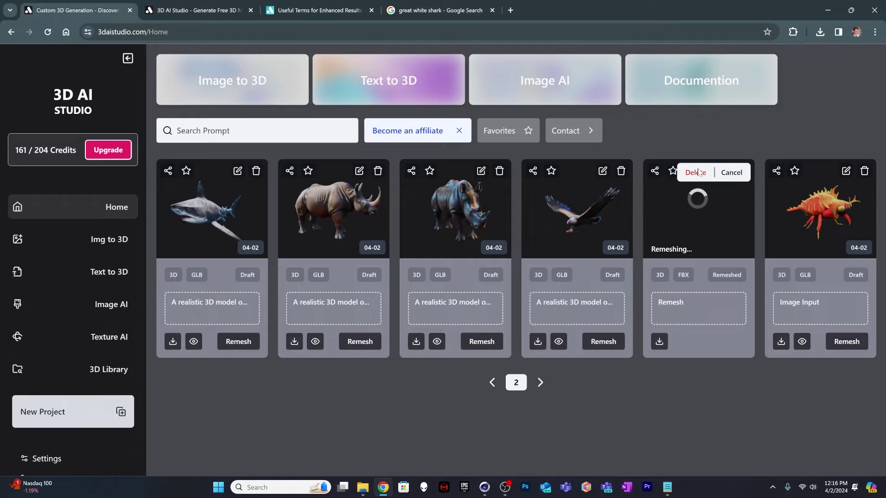
left_click(698, 173)
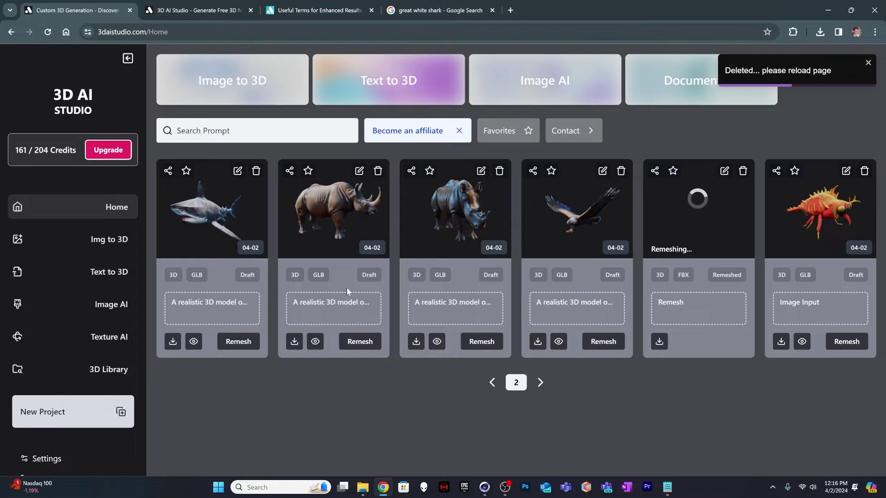
left_click(492, 383)
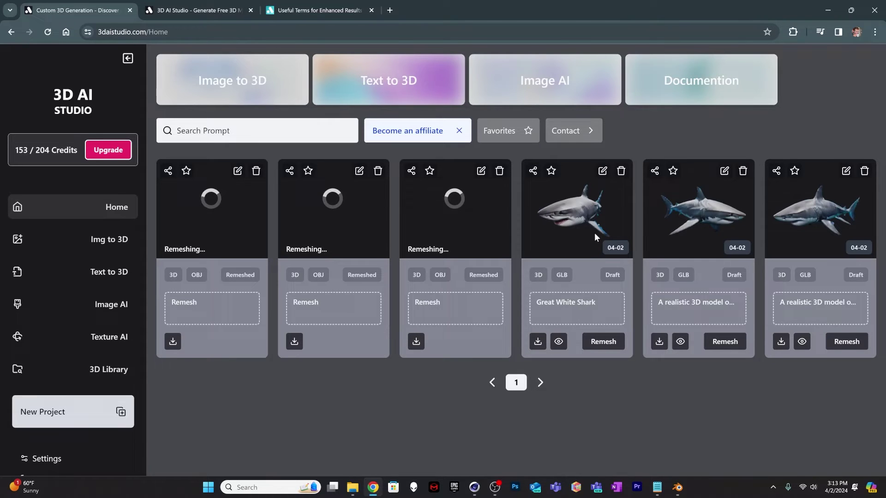
left_click(558, 343)
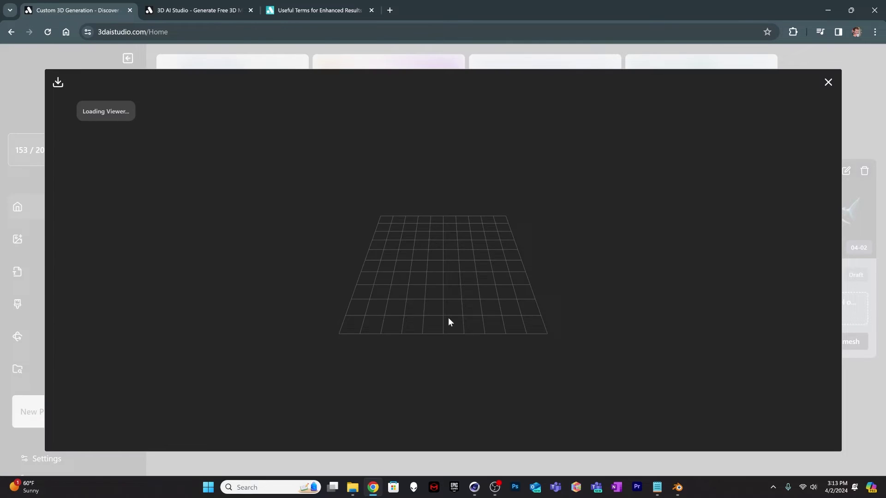
left_click_drag(442, 273, 439, 232)
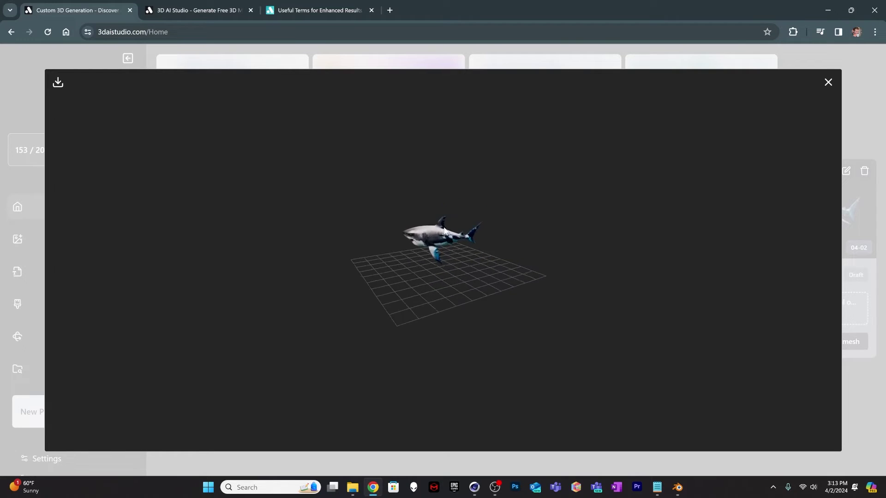
scroll(441, 233, "up", 5)
left_click_drag(408, 203, 734, 104)
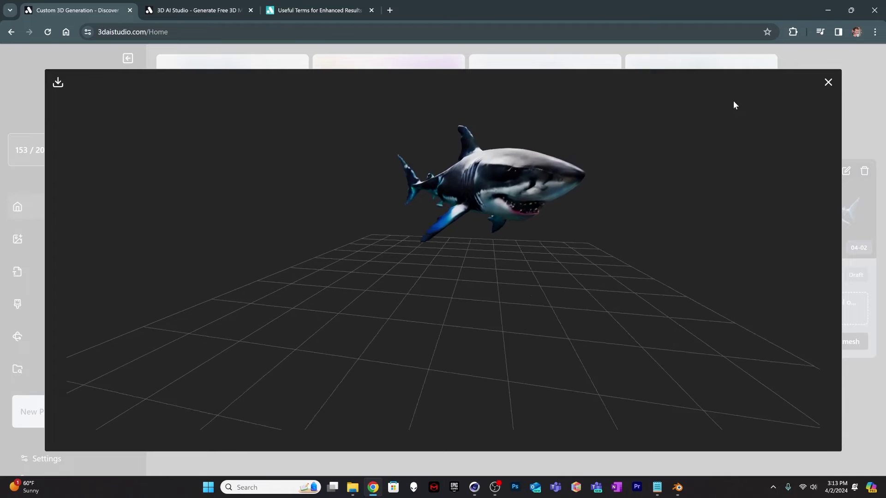
left_click(828, 82)
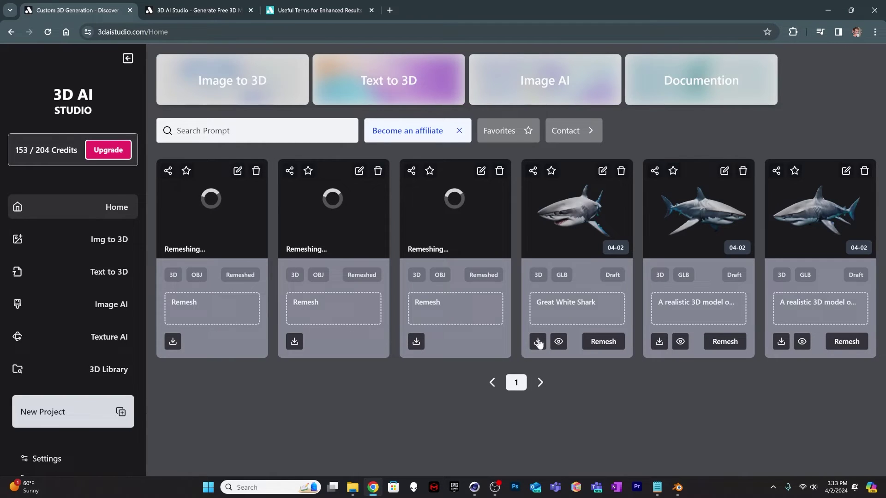
Step: Download the Great White Shark model from its gallery card
left_click(538, 342)
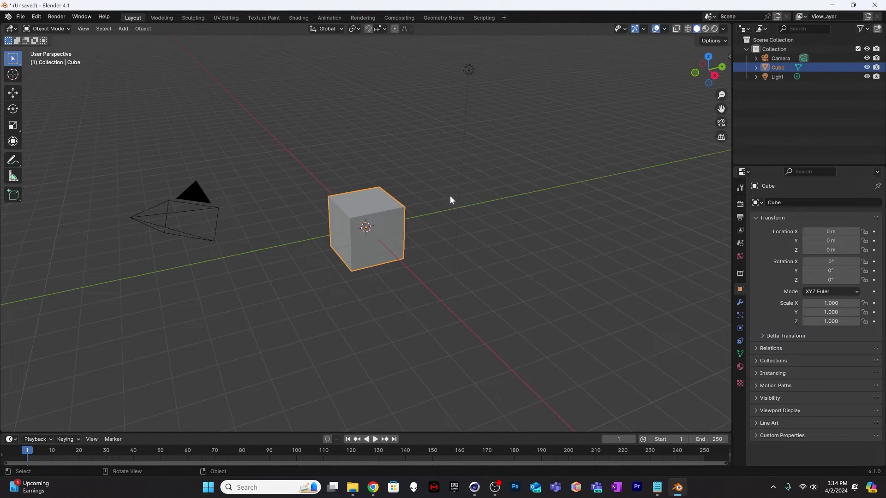
Step: Delete the default cube from the Blender scene
left_click(462, 197)
left_click(392, 209)
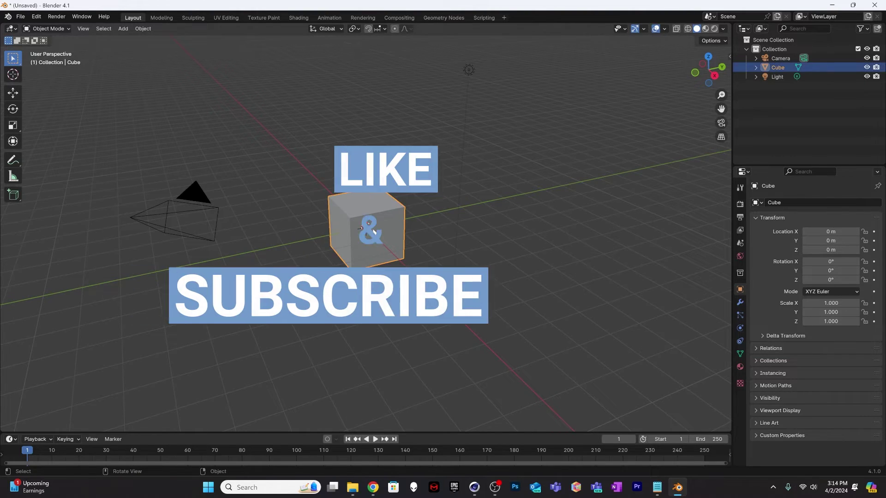
key("Delete")
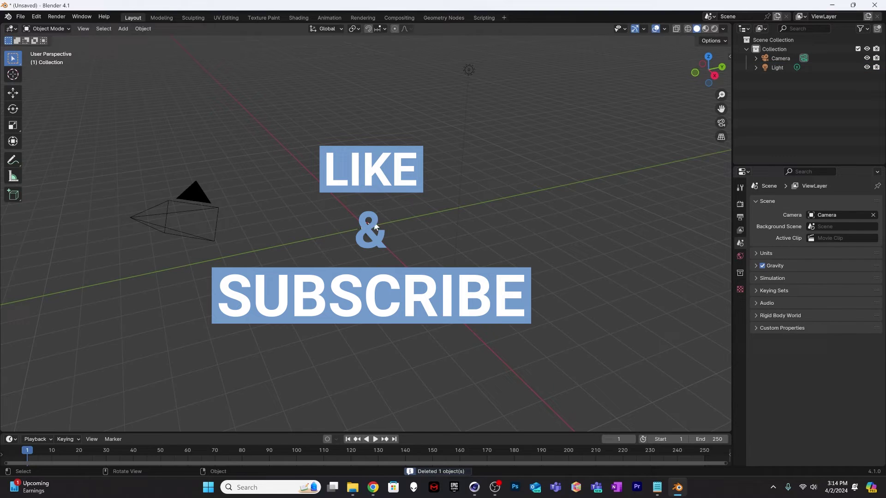
Step: Import model (10).glb from the Downloads folder as a glTF 2.0 model
left_click(21, 17)
mouse_move(47, 150)
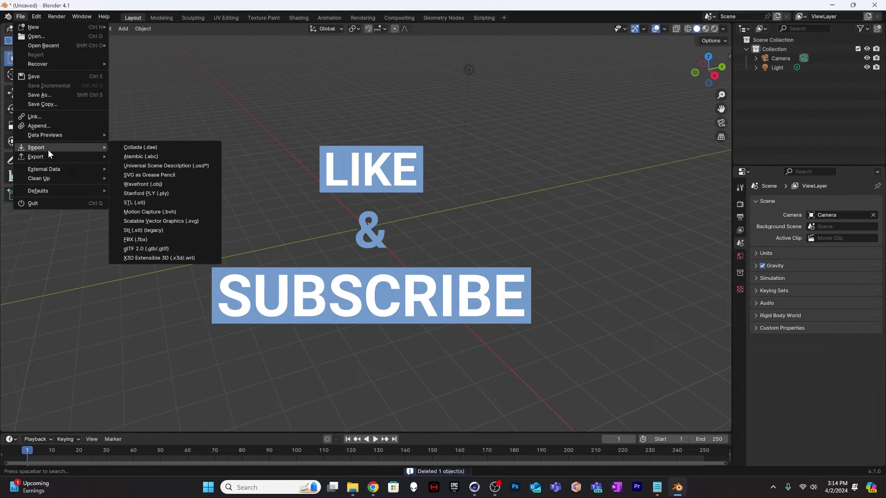
left_click(150, 249)
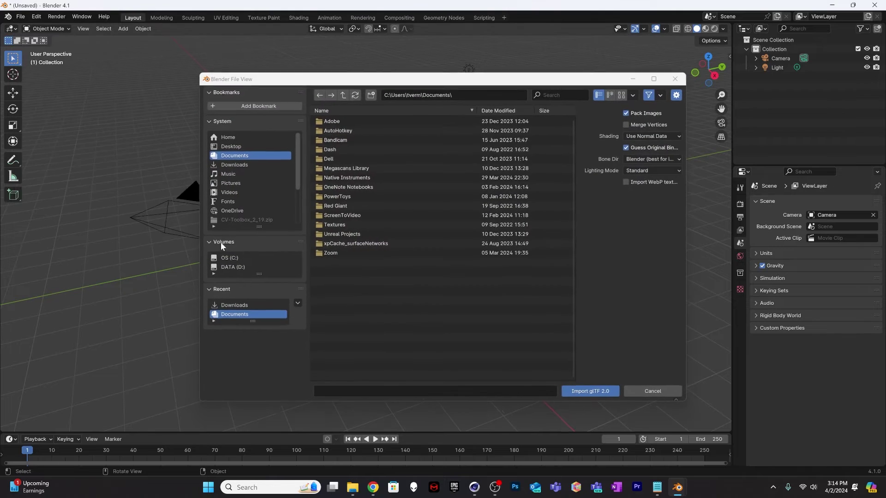
left_click(654, 392)
left_click(21, 17)
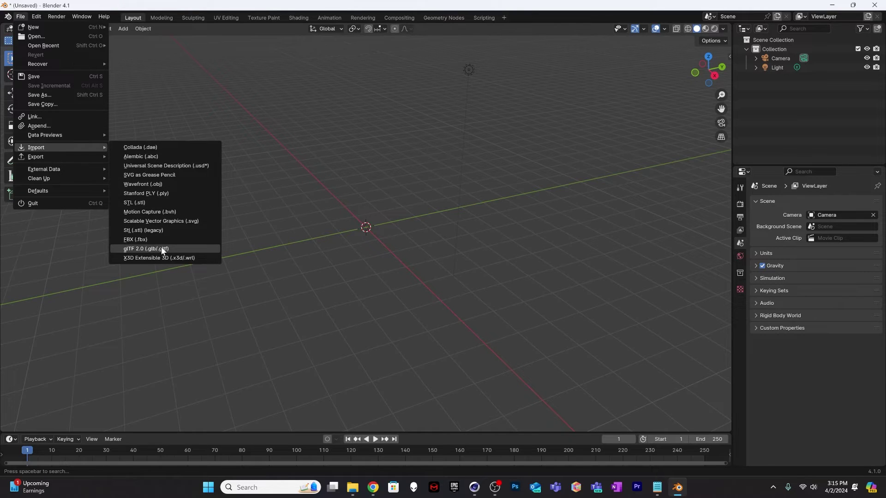
left_click(162, 248)
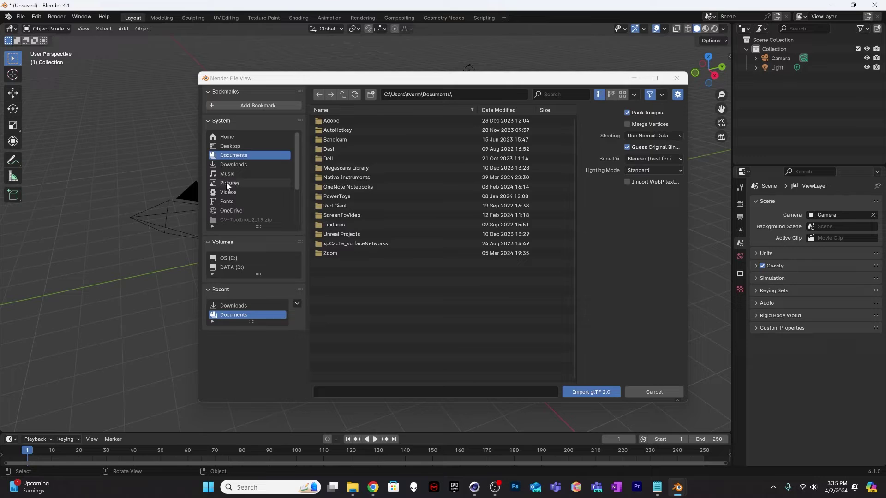
left_click(234, 165)
scroll(365, 358, "down", 1)
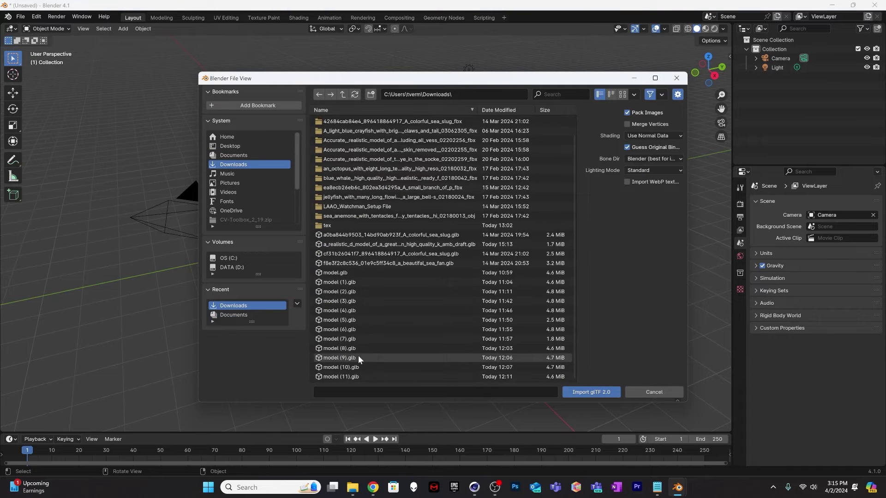
left_click(341, 368)
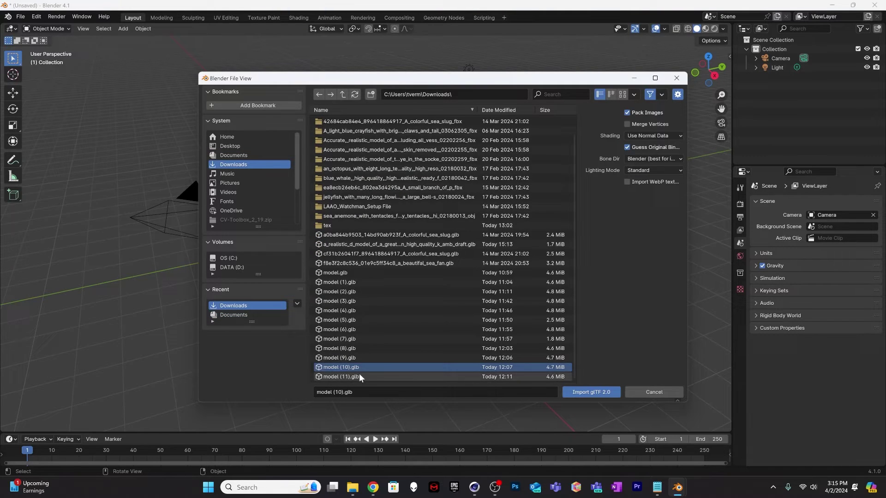
left_click(591, 393)
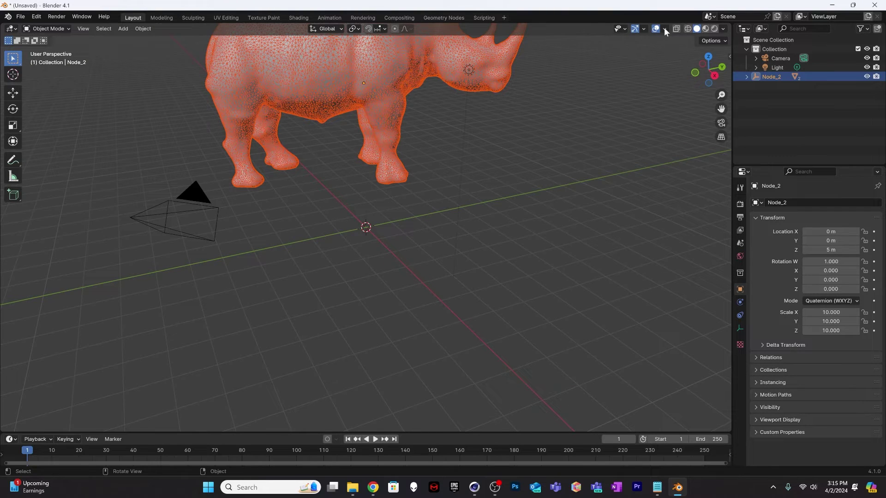
Step: Deselect the rhino, show it in Material Preview shading, and orbit to see its front
left_click(605, 98)
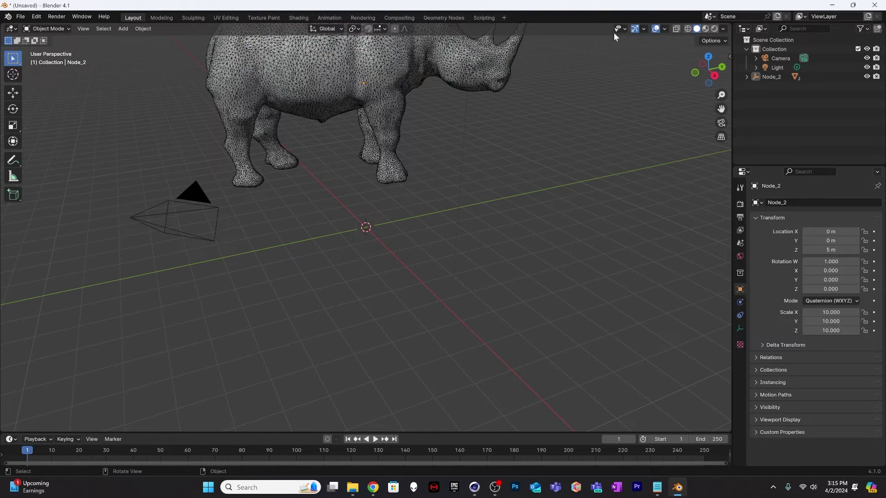
left_click(705, 29)
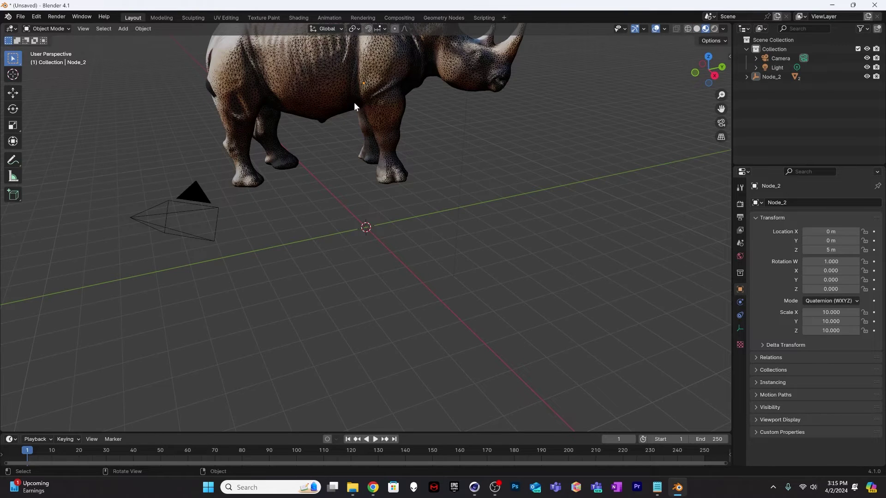
middle_click_drag(323, 85, 393, 236)
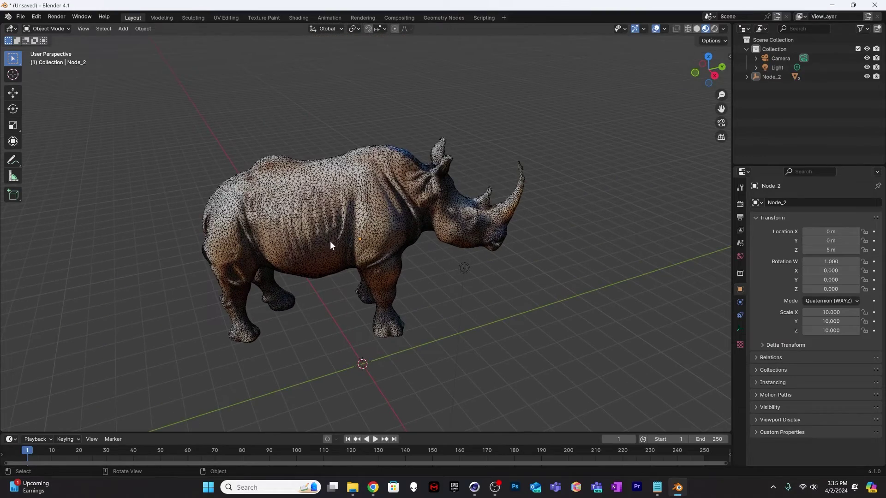
middle_click_drag(330, 241, 542, 131)
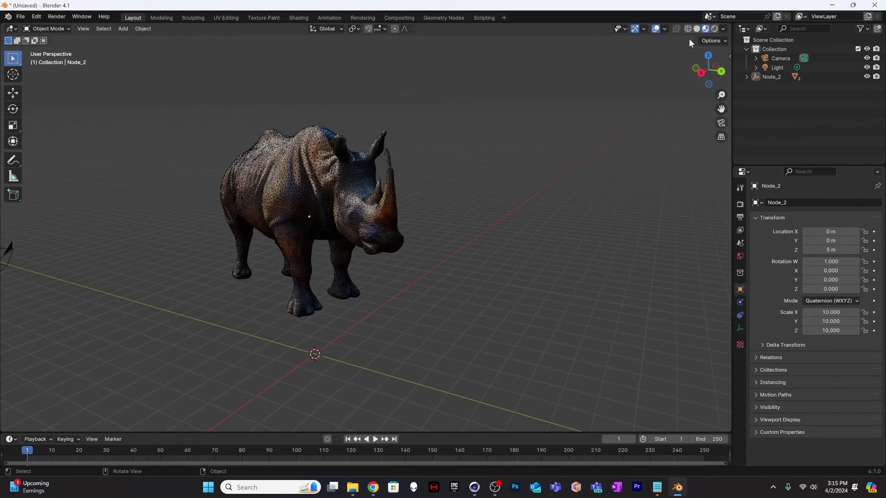
left_click(696, 29)
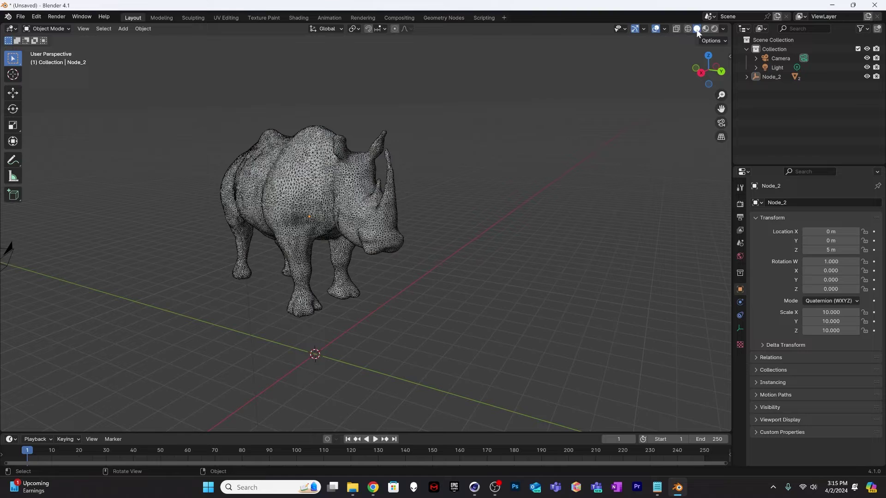
left_click(705, 28)
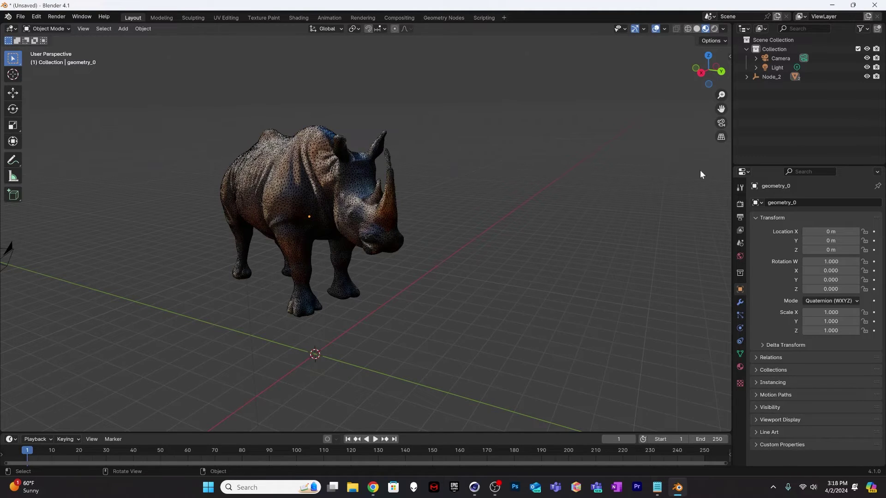
Step: Export the geometry_0 mesh to Collada as Rhino.dae in a new Downloads/Rhino-Collada folder
left_click(765, 76)
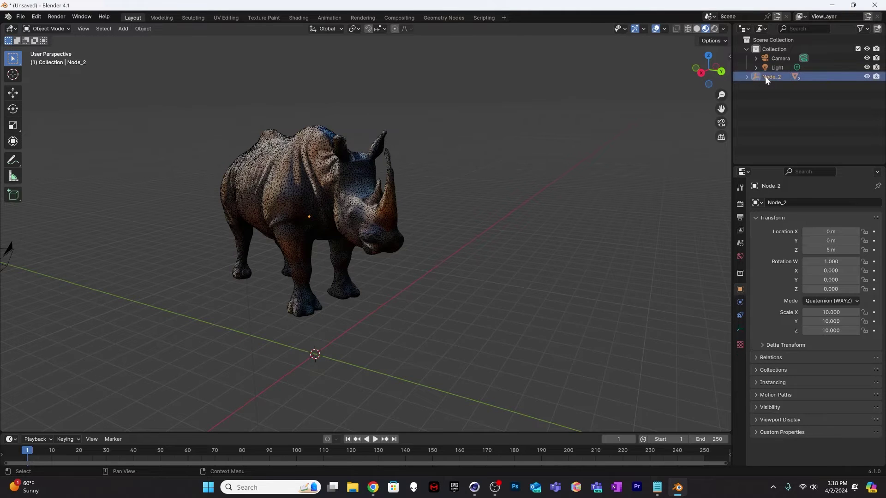
left_click(373, 163)
left_click(19, 17)
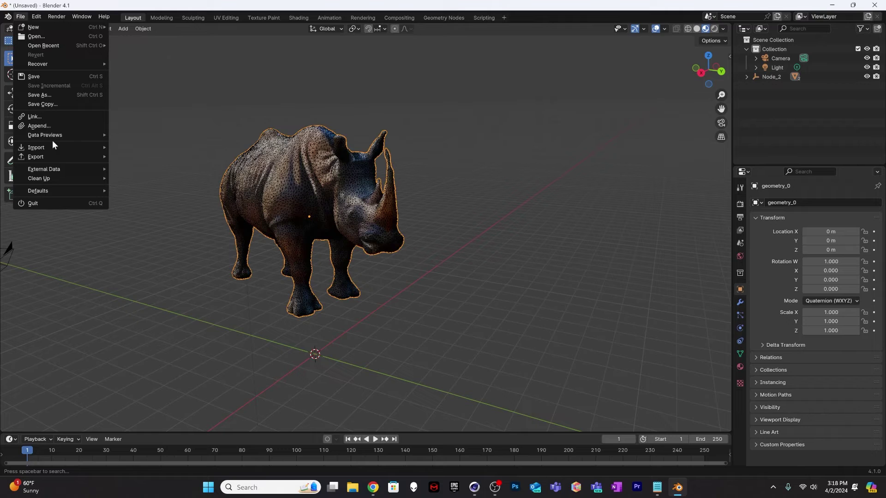
mouse_move(52, 157)
left_click(134, 157)
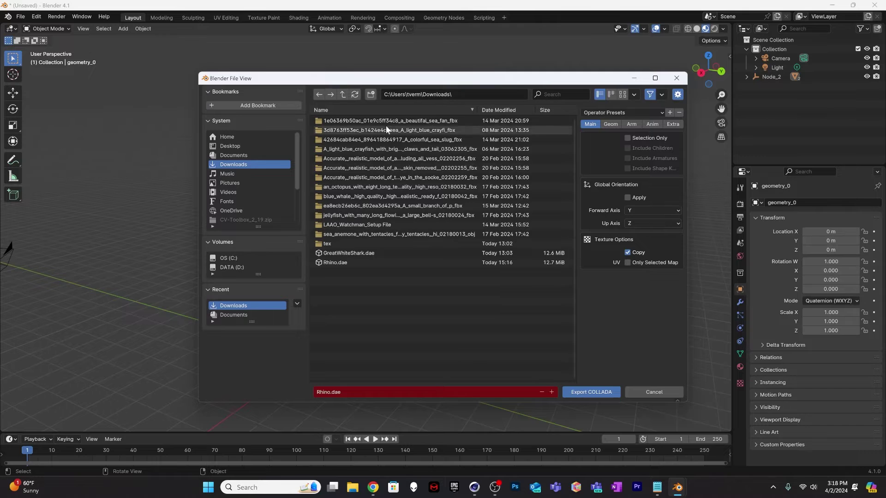
right_click(369, 259)
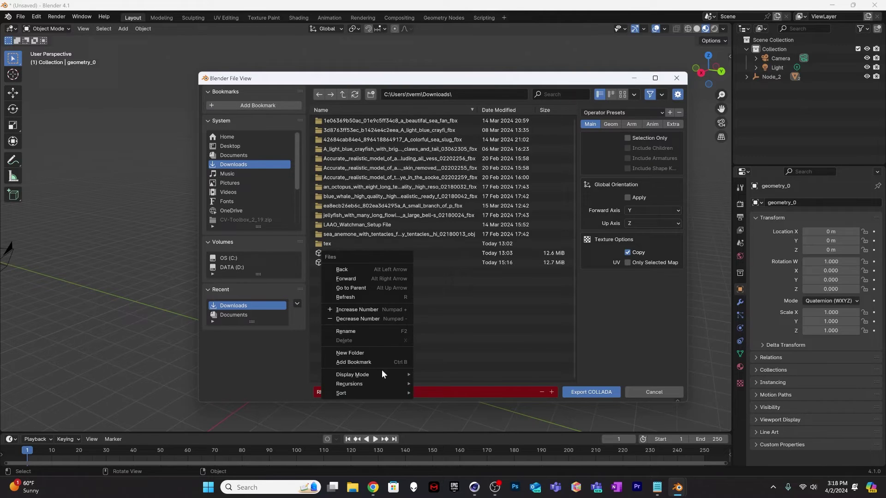
left_click(364, 354)
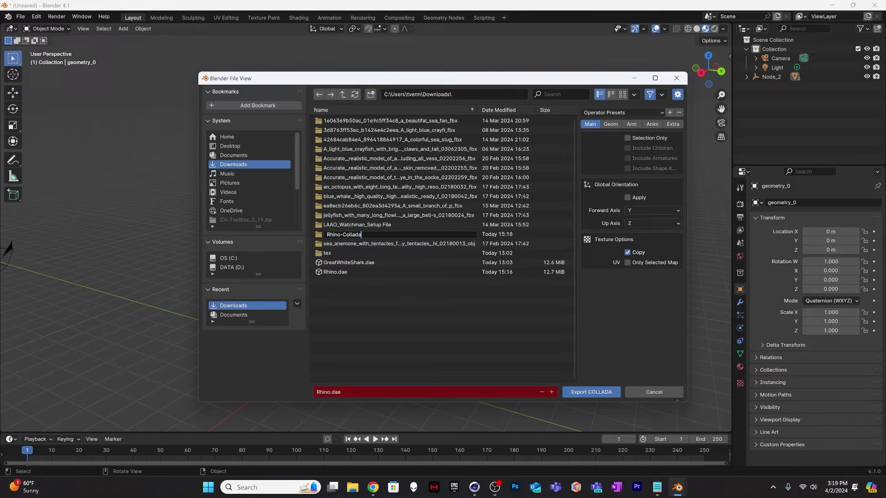
key("Return")
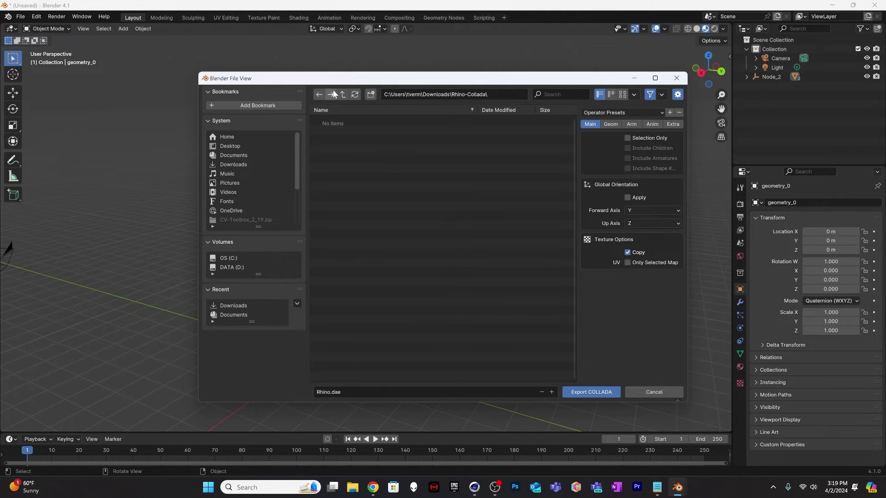
left_click(593, 393)
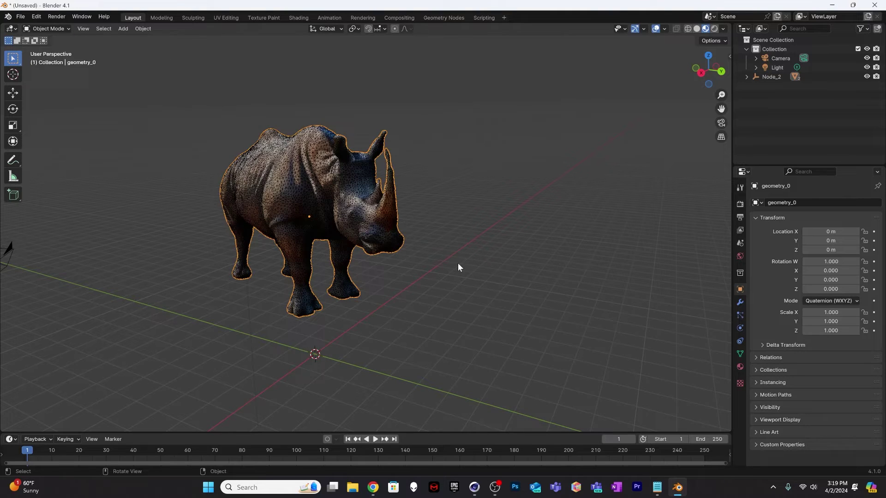
Step: Open Downloads/Rhino-Collada/Rhino.dae in Cinema 4D with the default COLLADA import settings
left_click(476, 488)
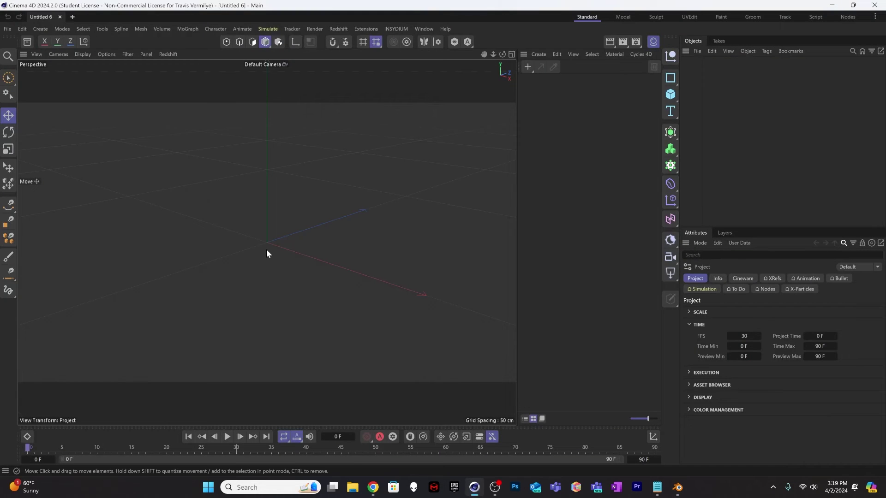
key("ctrl+o")
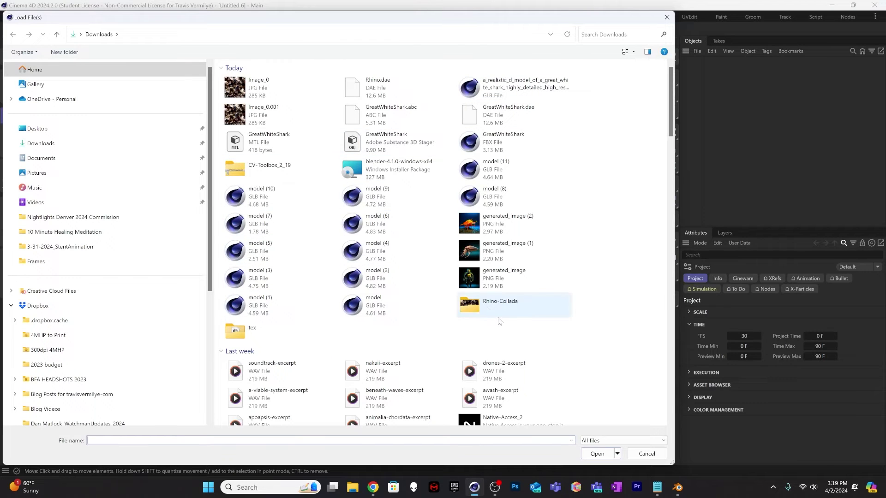
double_click(492, 306)
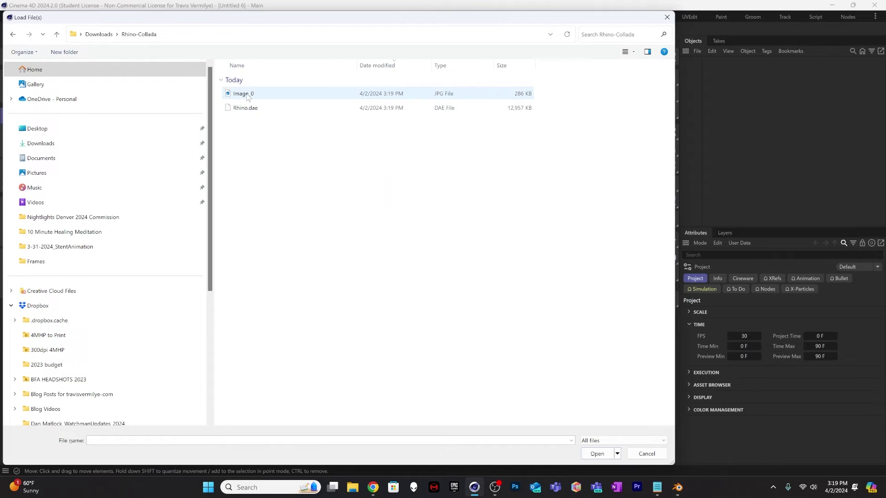
left_click(246, 111)
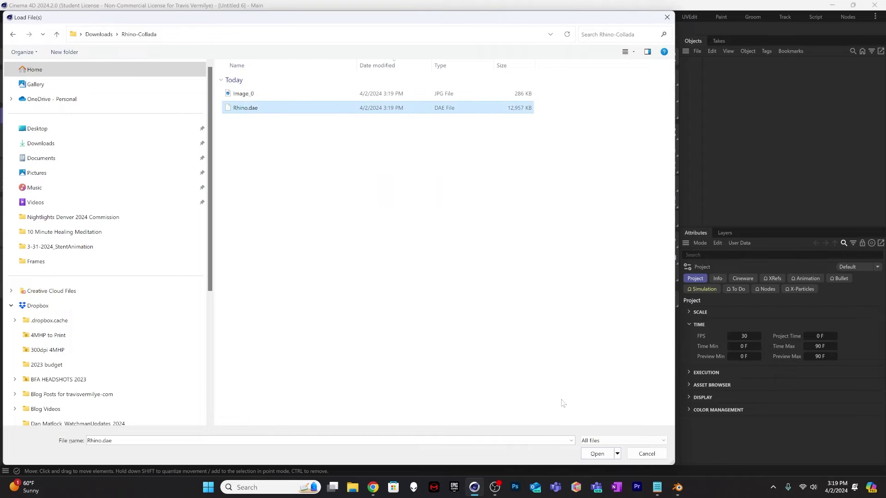
left_click(598, 454)
left_click(610, 398)
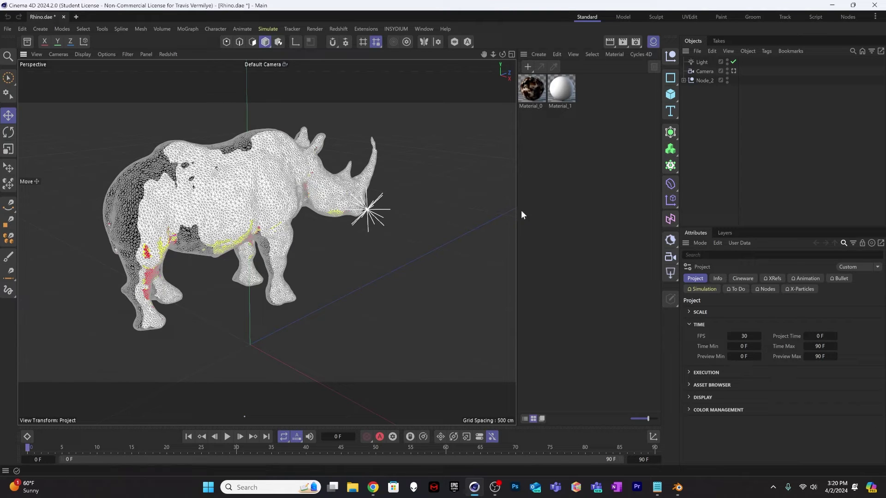
Step: Check Material_0 and Material_1, then delete Mesh_1 and its spline children
left_click(533, 94)
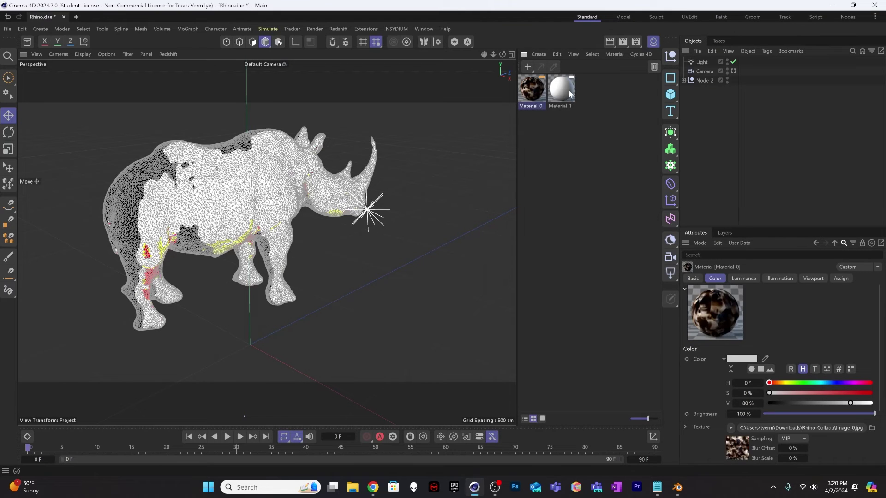
left_click(568, 90)
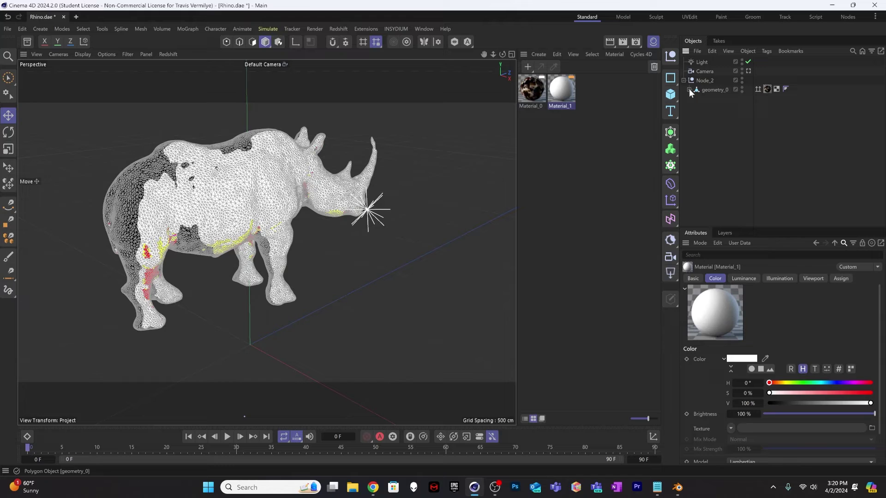
left_click(689, 90)
left_click(695, 99)
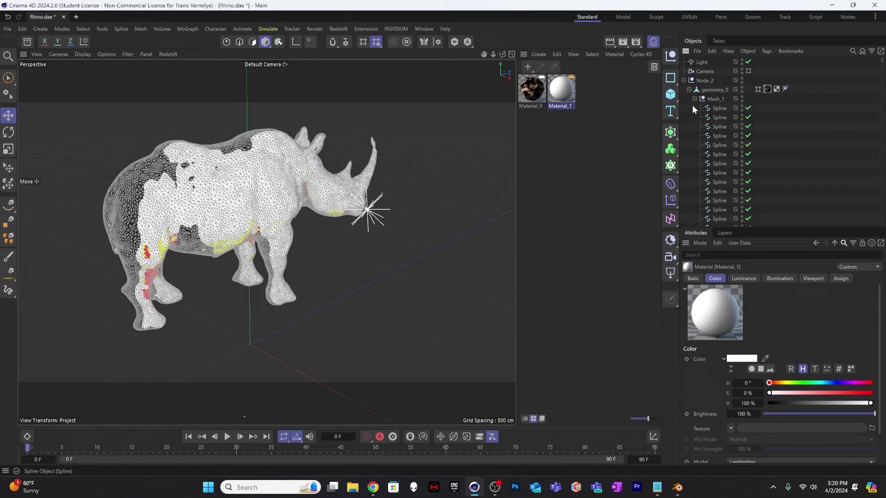
left_click(711, 98)
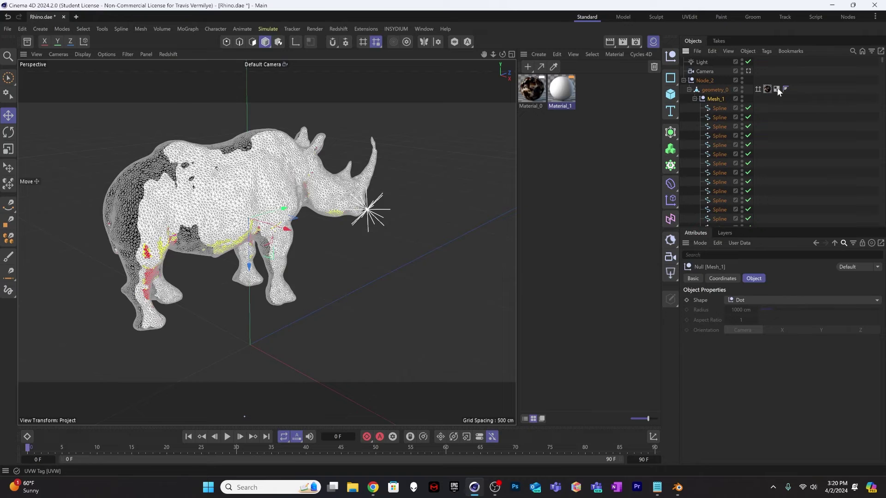
key("Delete")
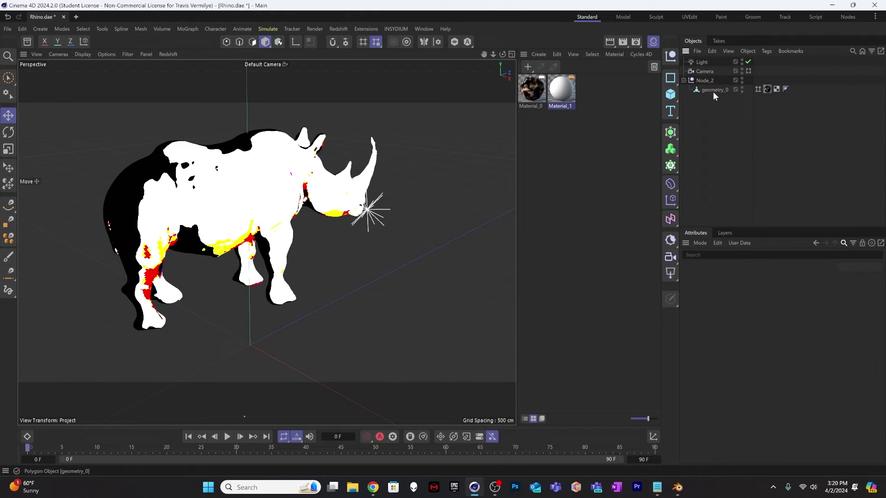
Step: Move geometry_0 to the top level and delete Node_2, Camera and Light
left_click_drag(714, 90, 720, 142)
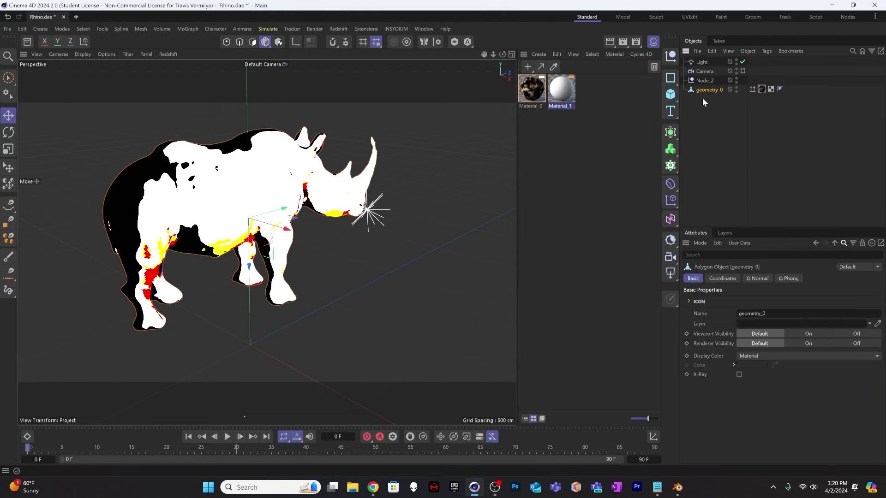
left_click(706, 81)
key("Delete")
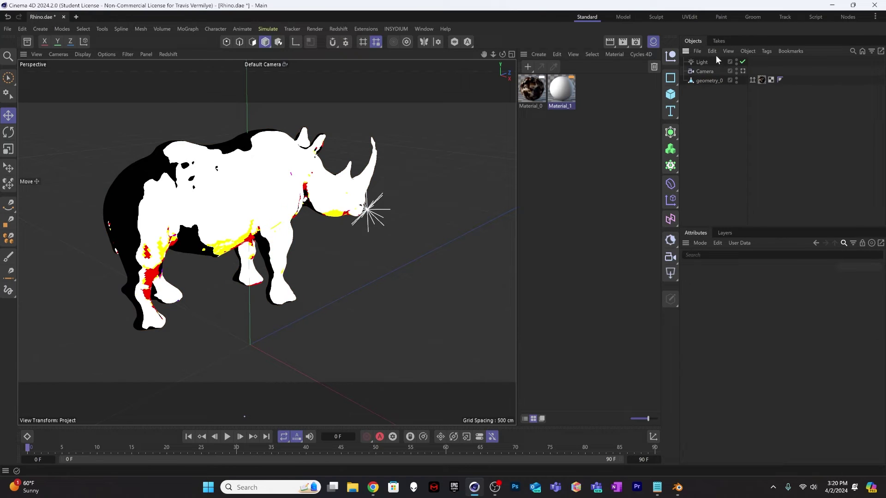
left_click(708, 70)
left_click(702, 62, "shift")
key("Delete")
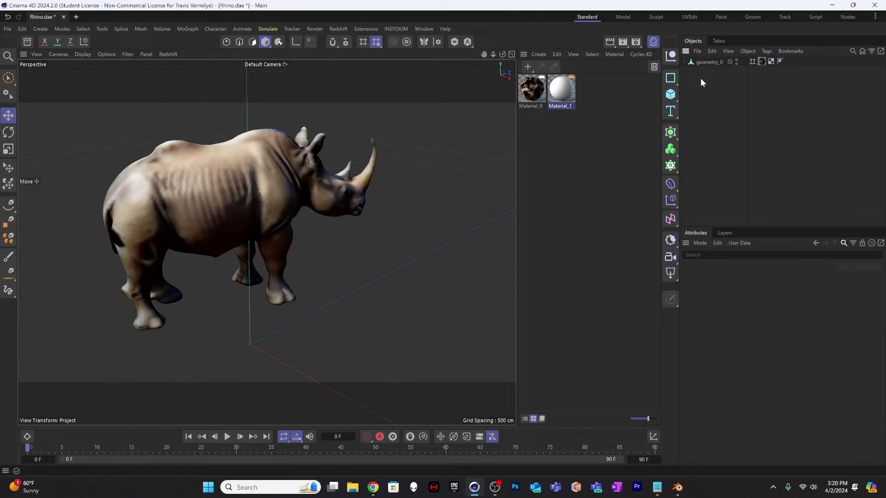
Step: Add a Redshift RS Dome Light to the scene to light the rhino
left_click_drag(244, 209, 400, 200, "alt")
left_click_drag(254, 229, 277, 225, "alt")
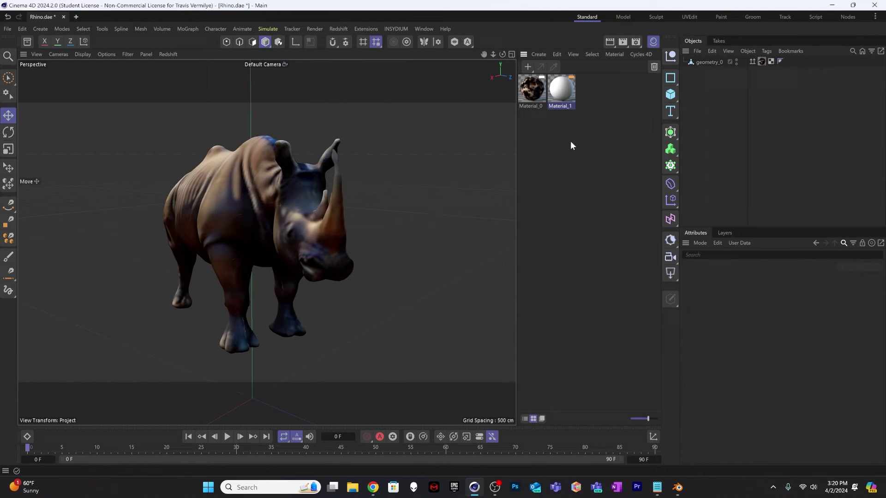
left_click_drag(675, 278, 711, 358)
left_click_drag(305, 229, 303, 188, "alt")
Step: Start the Redshift IPR render in the viewport and zoom in on the rhino's head
left_click(168, 55)
left_click(178, 68)
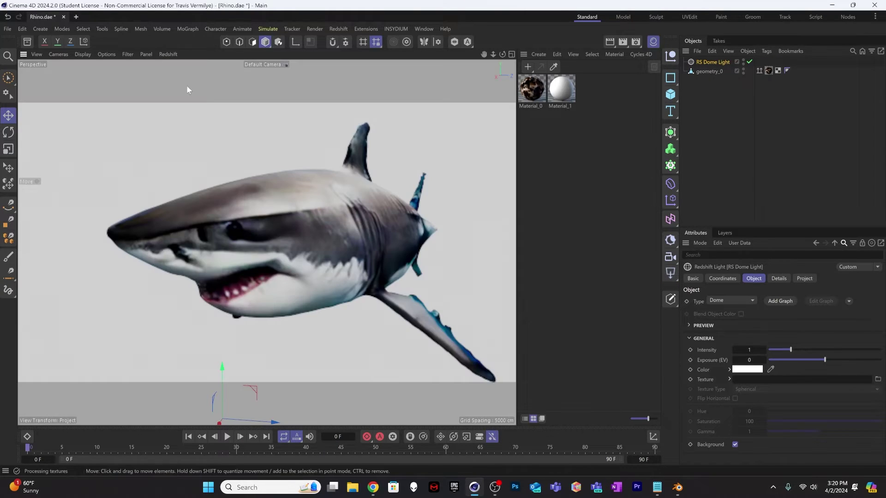
left_click_drag(295, 253, 367, 249, "alt")
scroll(300, 236, "up", 5)
scroll(297, 204, "up", 3)
scroll(296, 239, "down", 5)
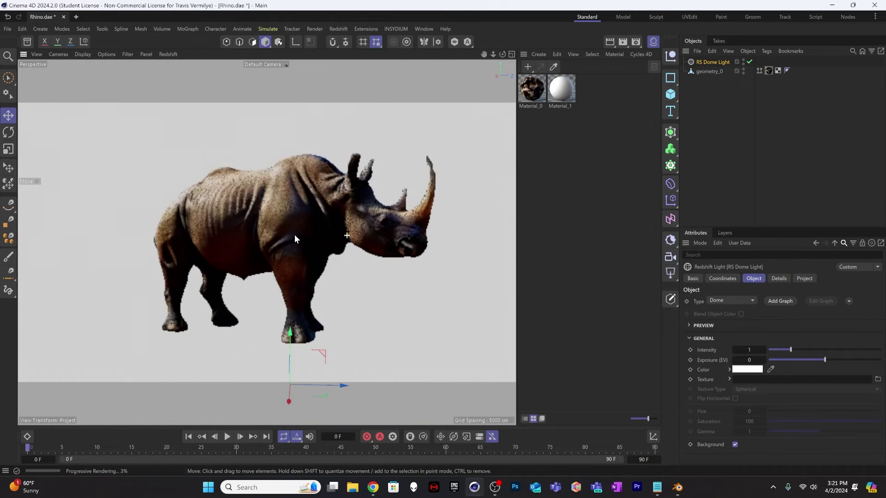
scroll(296, 232, "up", 5)
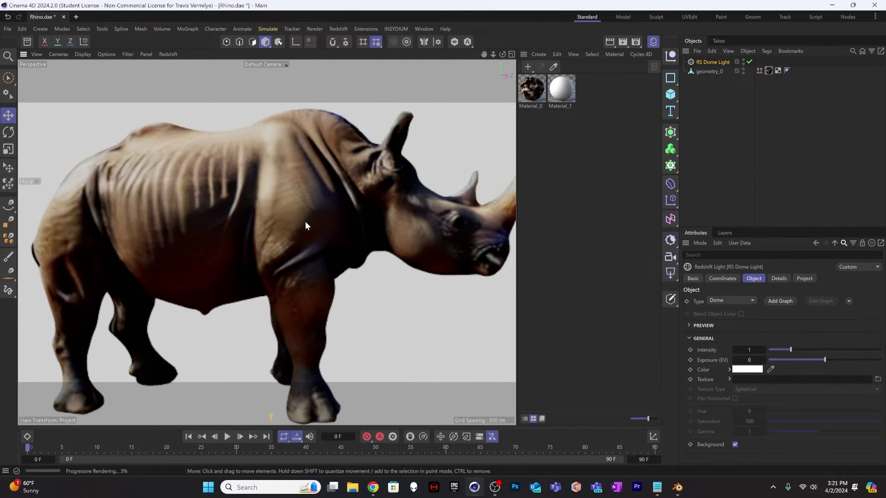
Step: Orbit the rendered rhino through side, rear three-quarter and front three-quarter views
left_click_drag(305, 222, 348, 224, "alt")
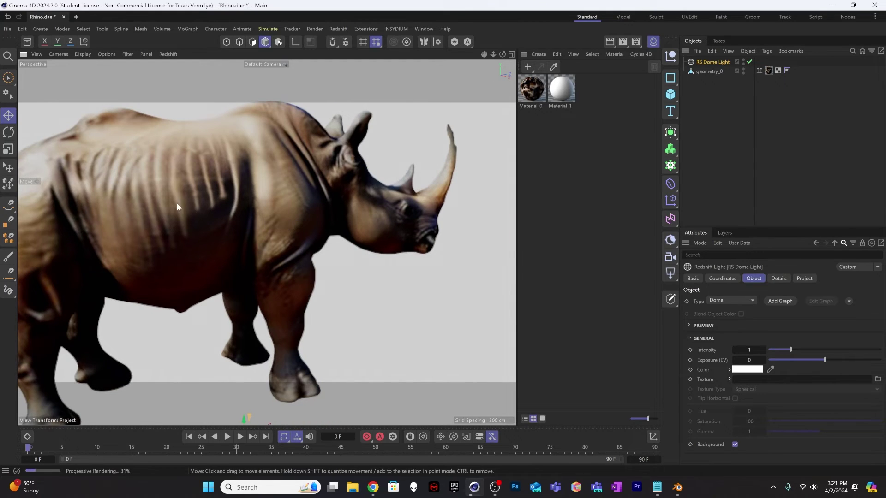
left_click_drag(177, 207, 160, 226, "alt")
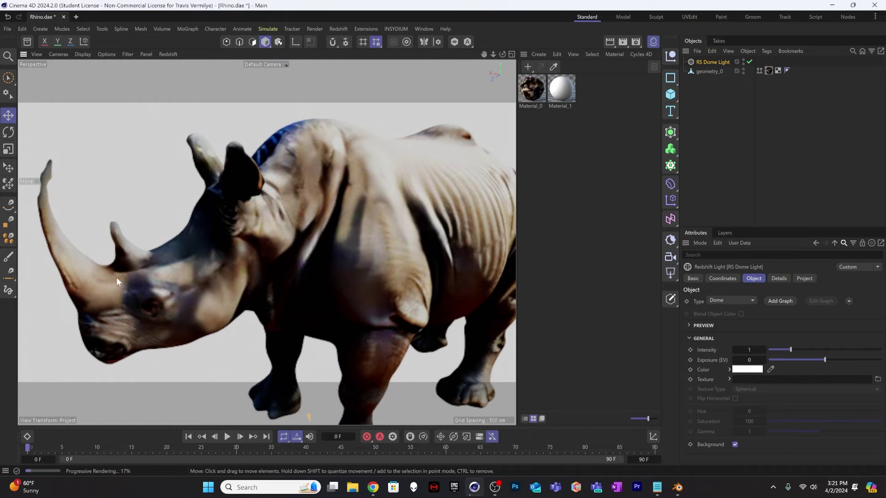
left_click_drag(117, 277, 232, 234, "alt")
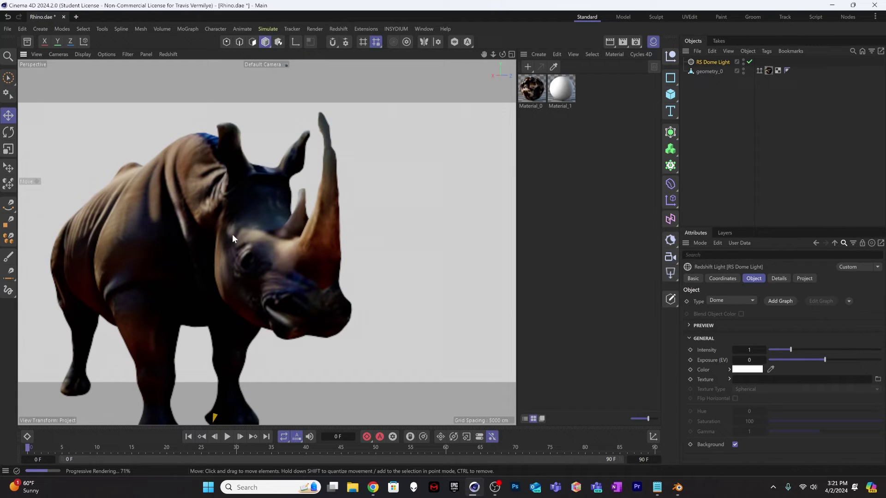
scroll(234, 257, "down", 5)
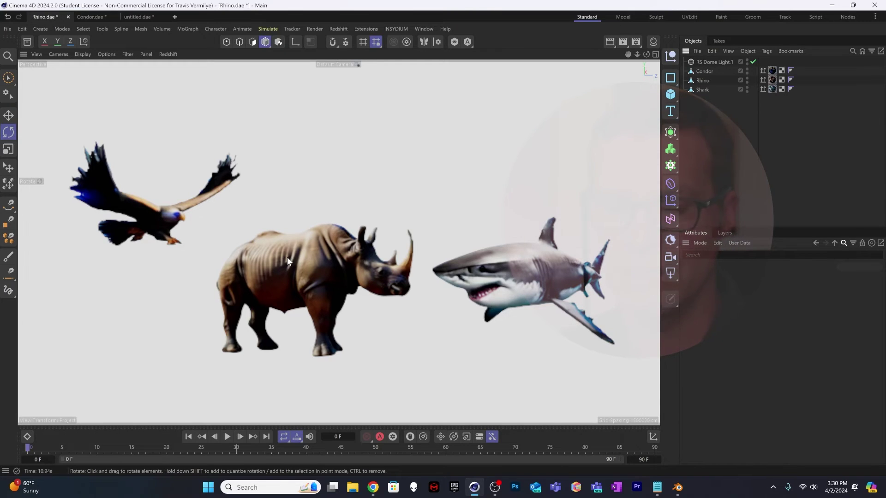
Step: Select and frame the Condor, then orbit and zoom to view its body, head and underside
left_click(161, 223)
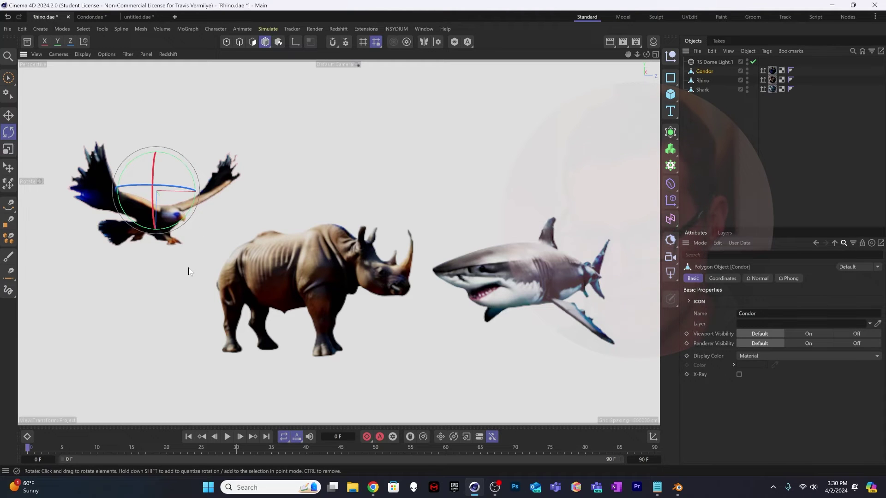
key("o")
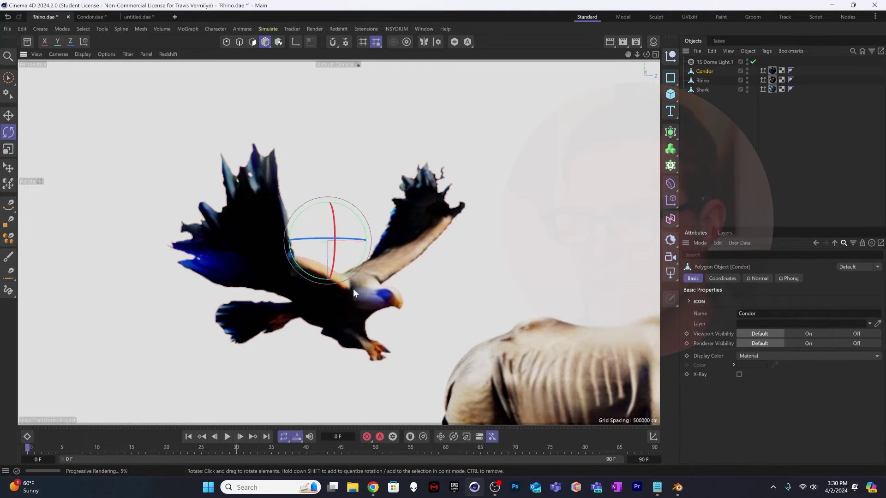
left_click_drag(314, 315, 274, 326, "alt")
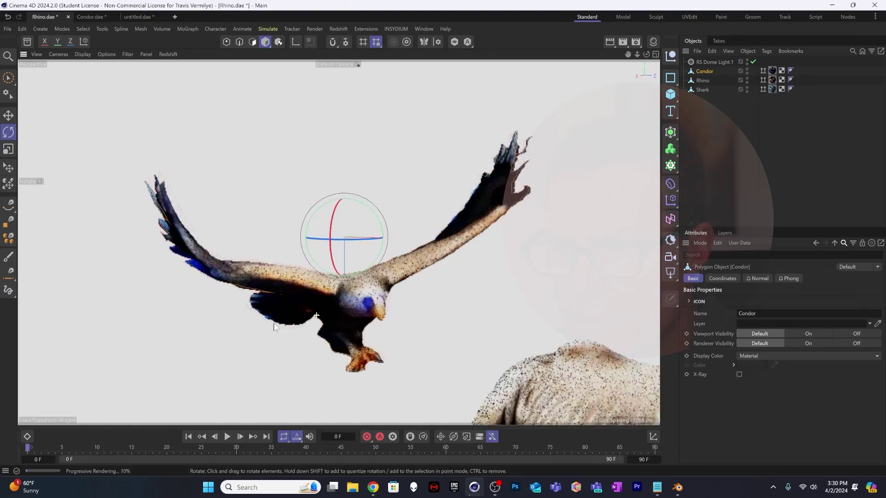
right_click_drag(378, 323, 358, 254, "alt")
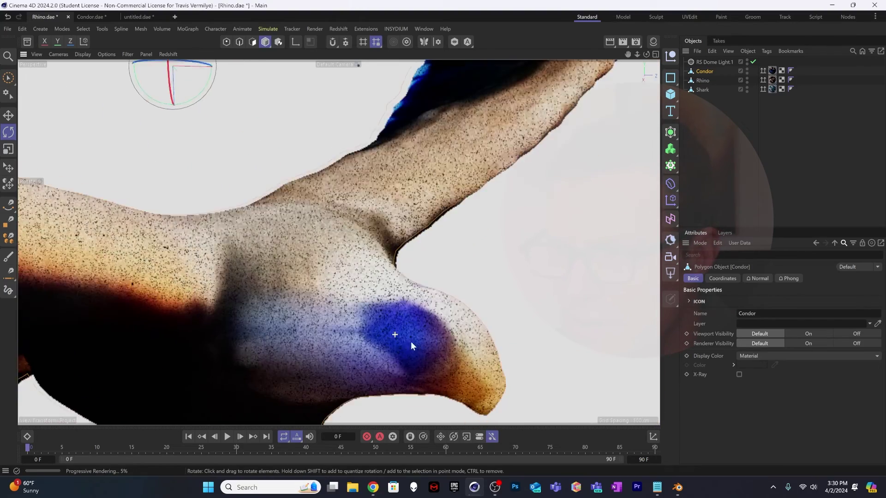
left_click_drag(358, 252, 462, 325, "alt")
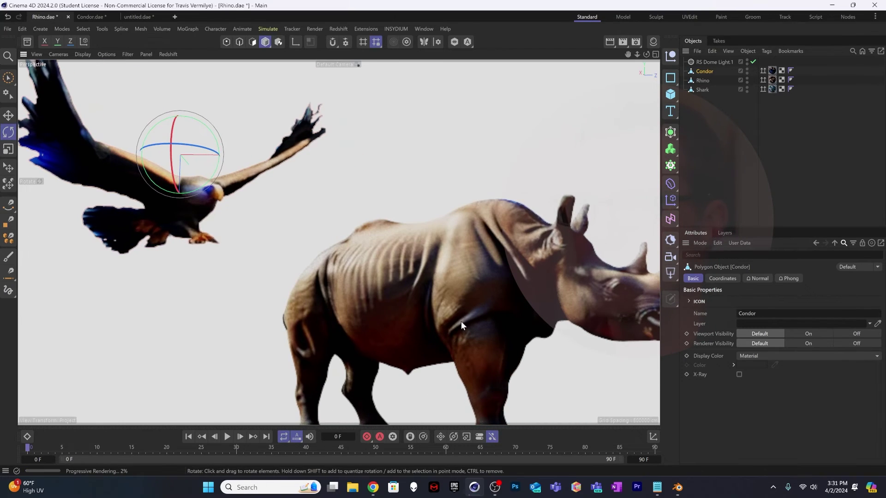
Step: Select the Rhino and orbit from its rear and side to its front, then across all three animals
left_click(420, 273)
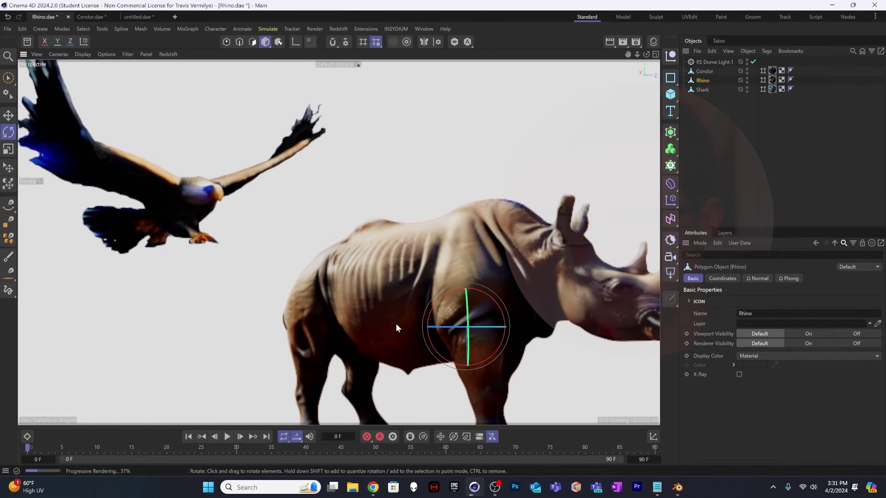
left_click_drag(396, 323, 382, 280, "alt")
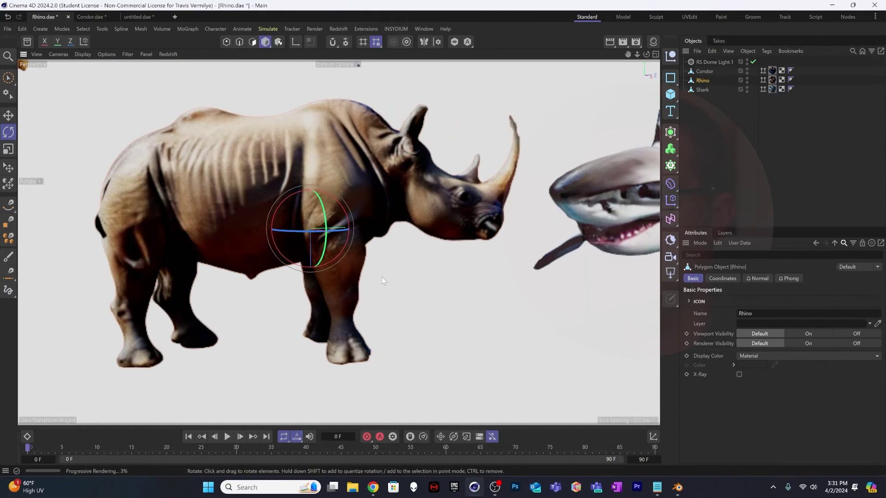
left_click_drag(341, 177, 286, 209, "alt")
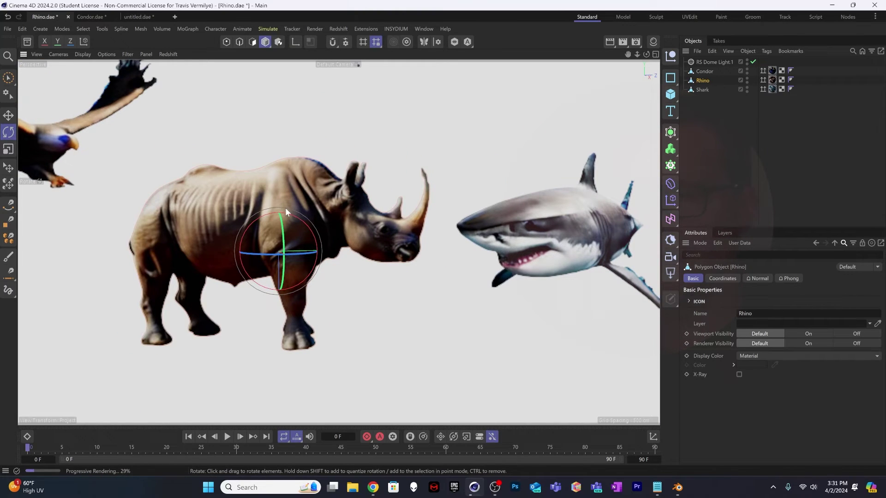
left_click_drag(211, 234, 284, 265, "alt")
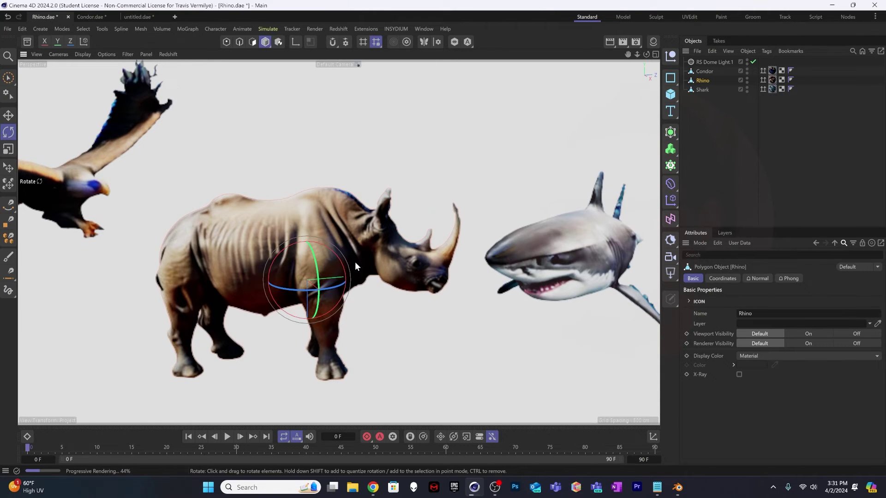
left_click_drag(355, 266, 311, 220, "alt")
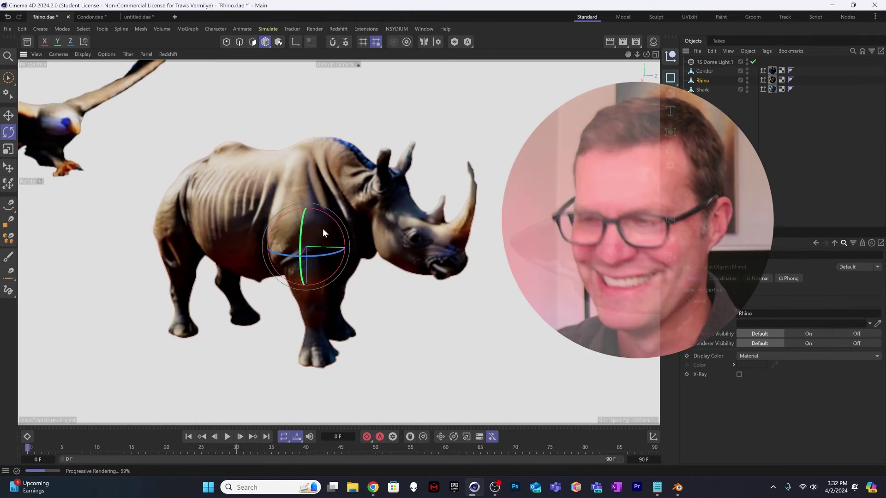
Step: Select and frame the Shark, zoom in and out, then orbit to view it head-on from below
left_click(597, 254)
key("o")
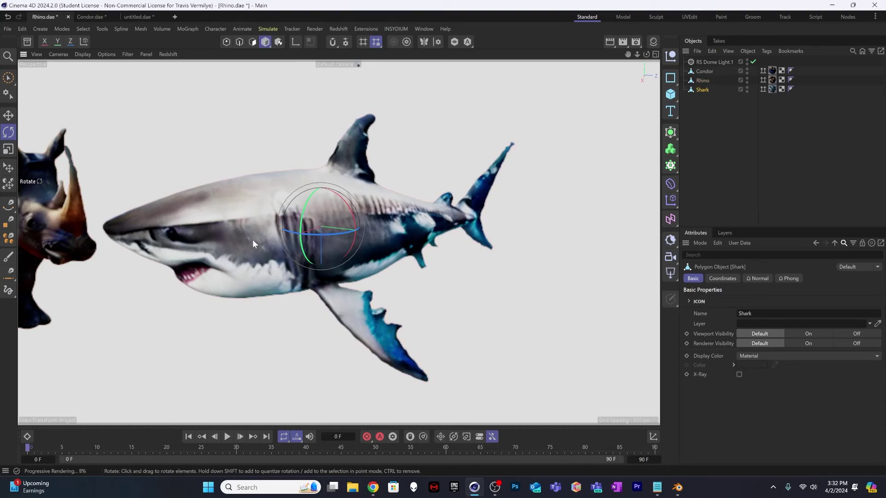
scroll(253, 239, "down", 4)
scroll(257, 217, "up", 4)
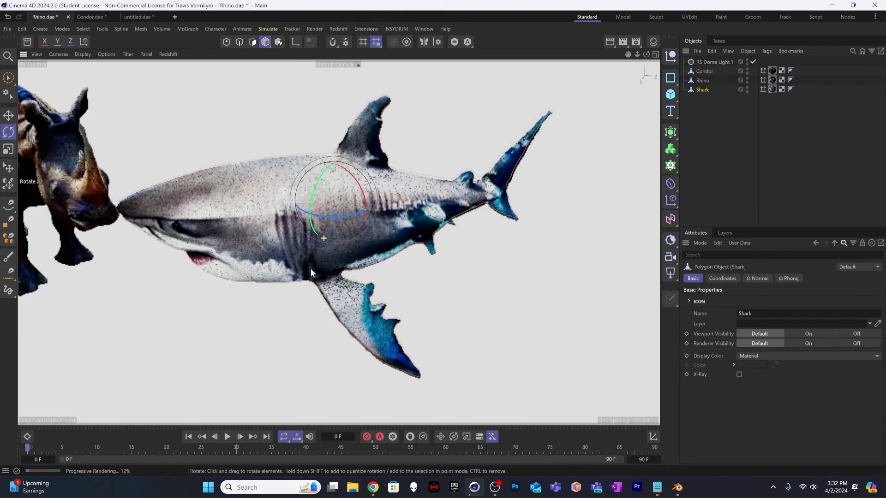
scroll(309, 276, "down", 3)
scroll(285, 225, "up", 3)
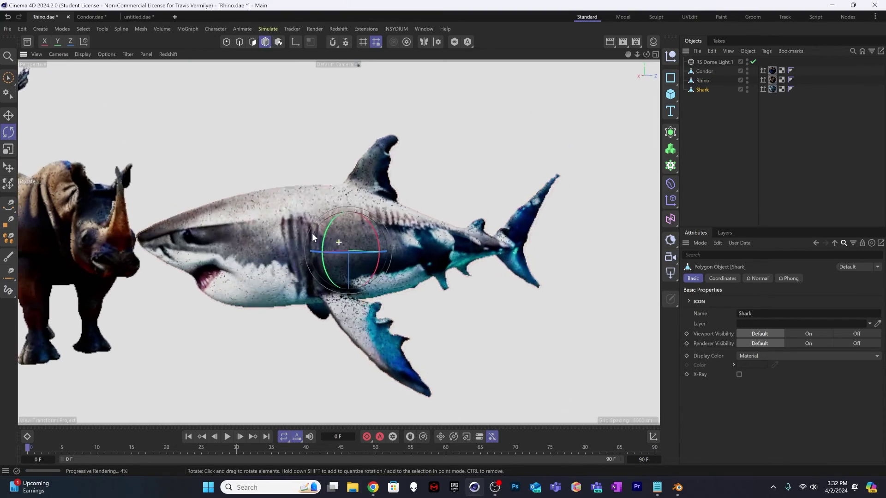
scroll(268, 244, "down", 4)
scroll(382, 256, "up", 4)
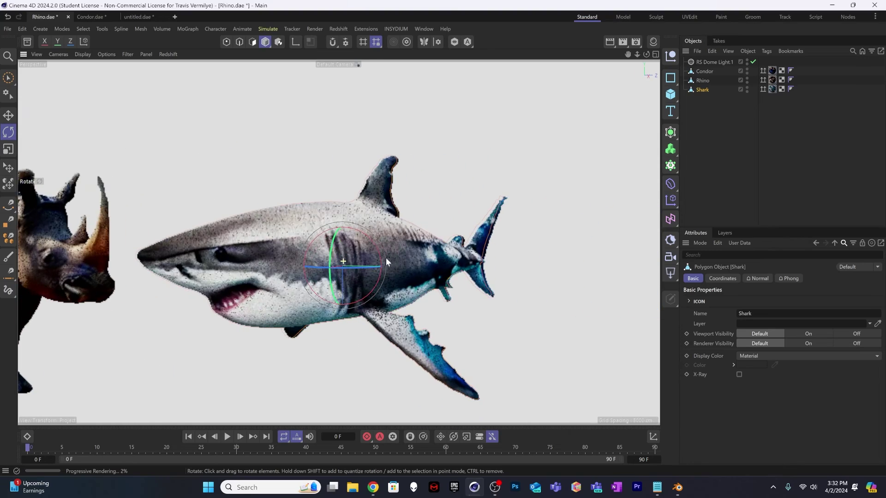
left_click_drag(342, 261, 236, 281, "alt")
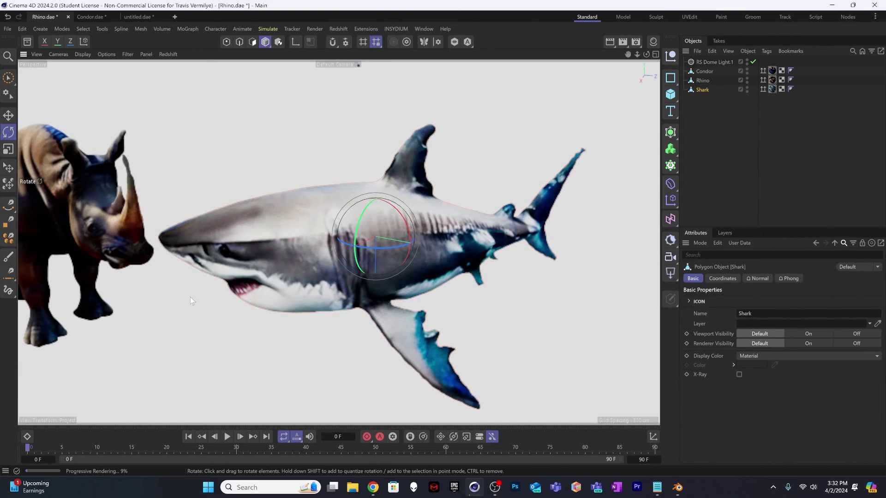
left_click_drag(190, 298, 308, 266, "alt")
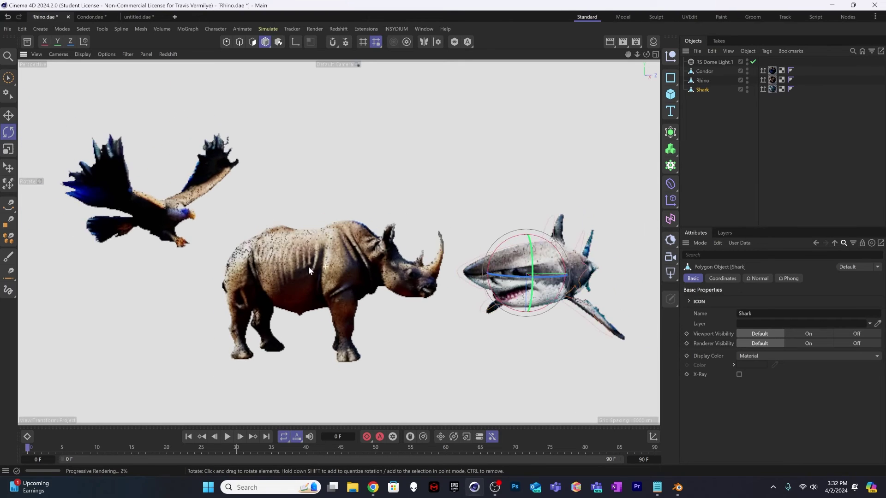
Step: Return to the 3D AI Studio Home dashboard, where three models are still remeshing
mouse_move(372, 487)
left_click(345, 443)
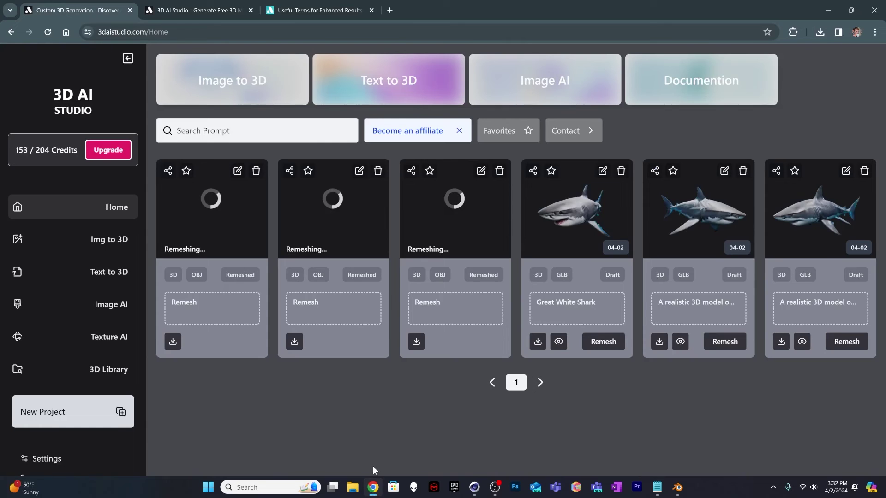